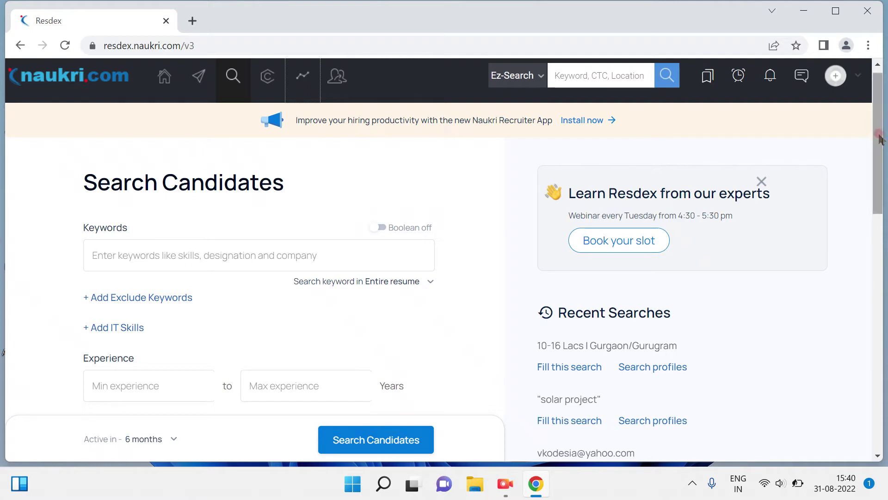
Expand the Employment Details section of the candidate search form and review the Functional Area options
{"action": "left_click_drag", "start_coordinate": [879, 135], "coordinate": [870, 227]}
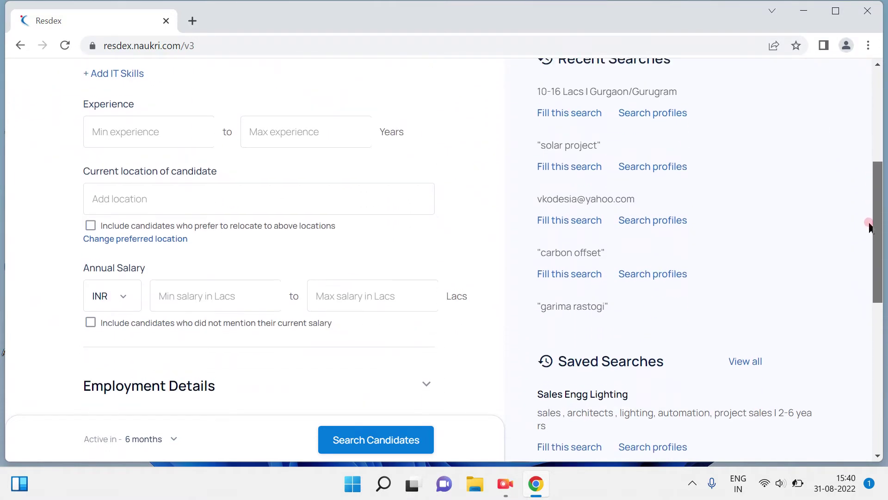
{"action": "left_click_drag", "start_coordinate": [870, 227], "coordinate": [858, 293]}
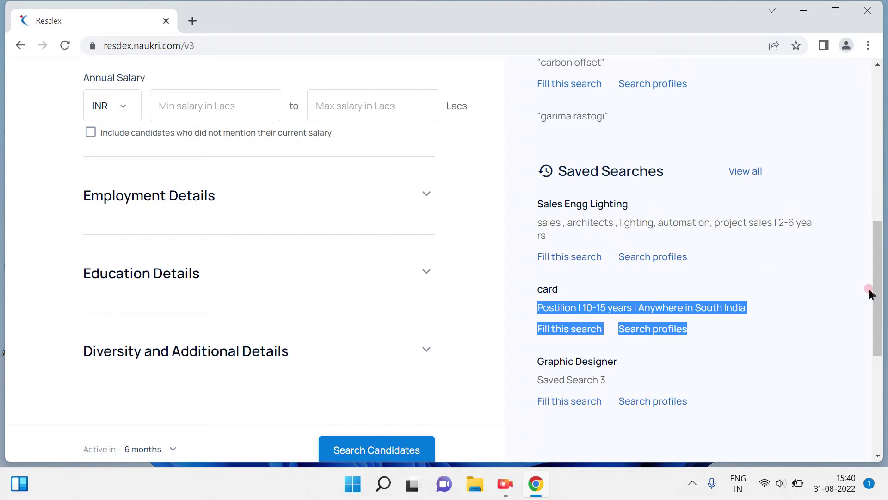
{"action": "mouse_move", "coordinate": [882, 296]}
{"action": "left_mouse_down"}
{"action": "mouse_move", "coordinate": [881, 266]}
{"action": "mouse_move", "coordinate": [882, 289]}
{"action": "left_mouse_up"}
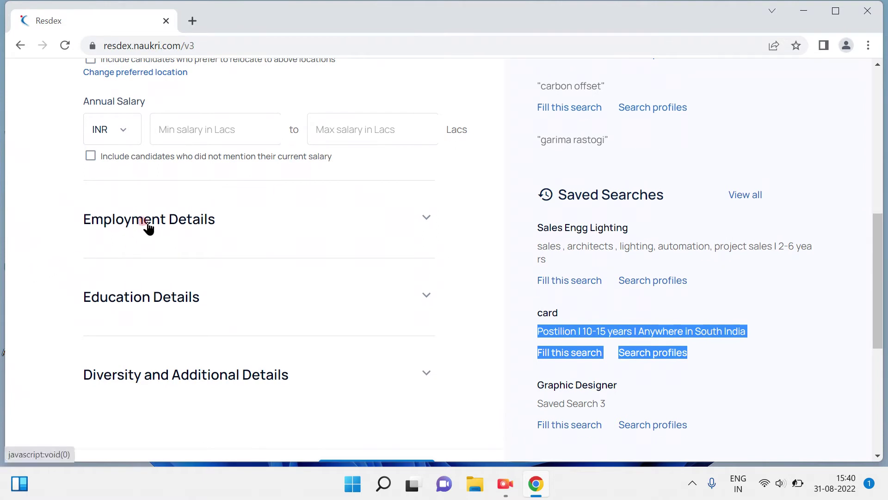
{"action": "left_click", "coordinate": [148, 226]}
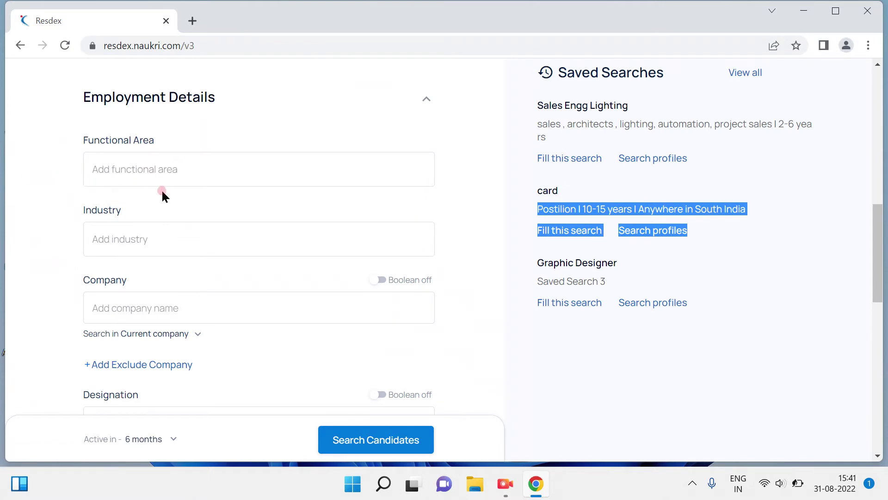
{"action": "left_click", "coordinate": [163, 177]}
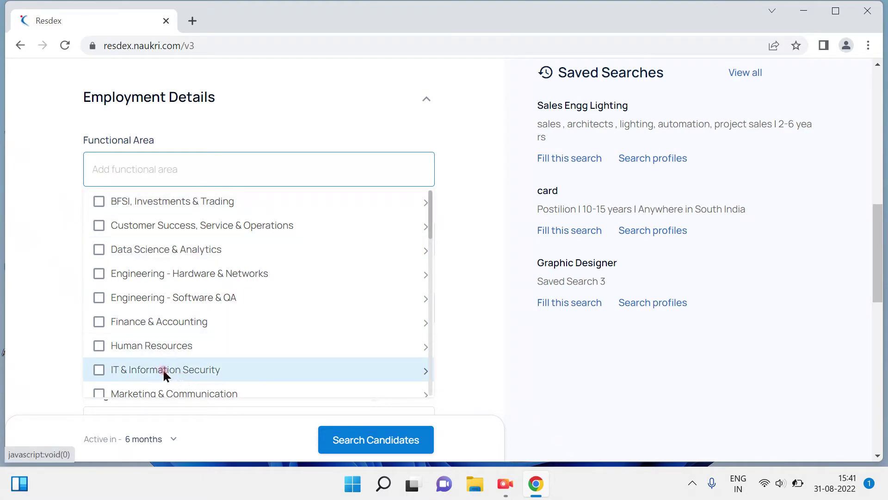
{"action": "left_click", "coordinate": [58, 334]}
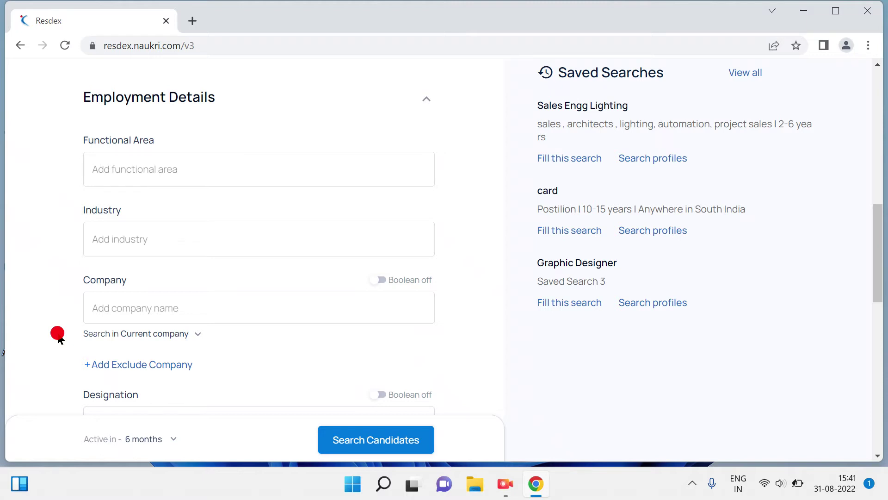
{"action": "left_click", "coordinate": [195, 236]}
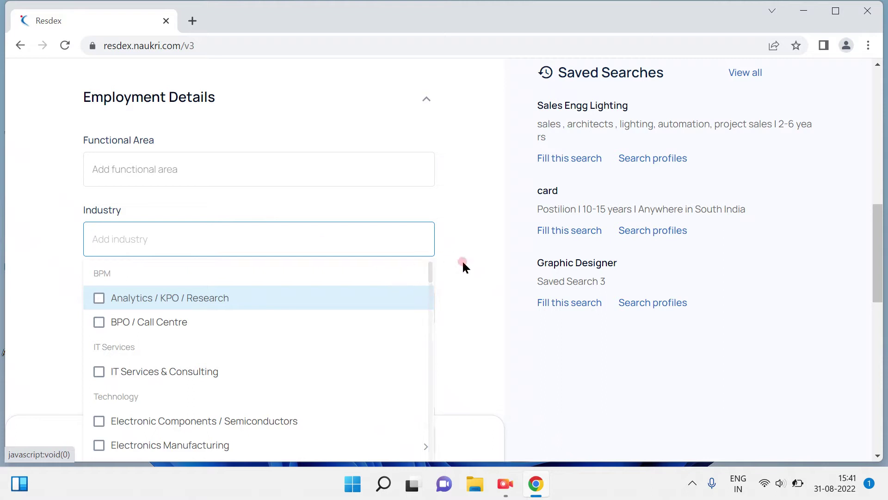
{"action": "left_click", "coordinate": [416, 281]}
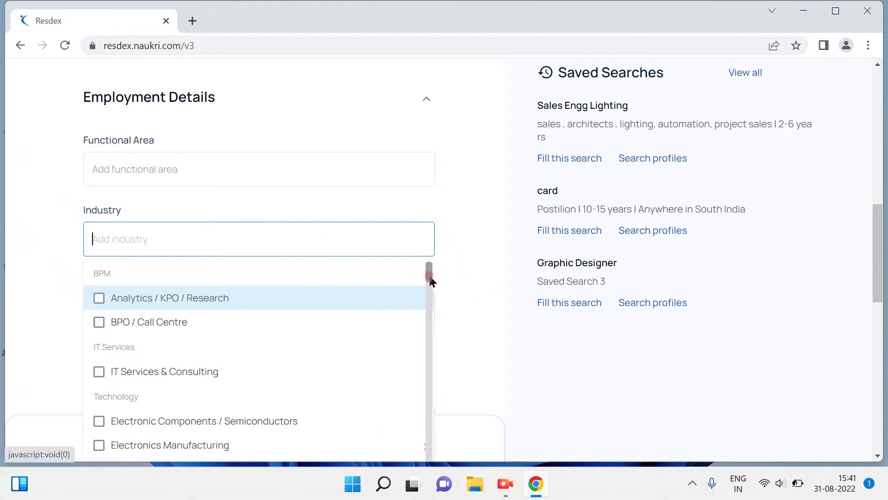
{"action": "left_click_drag", "start_coordinate": [430, 280], "coordinate": [431, 301]}
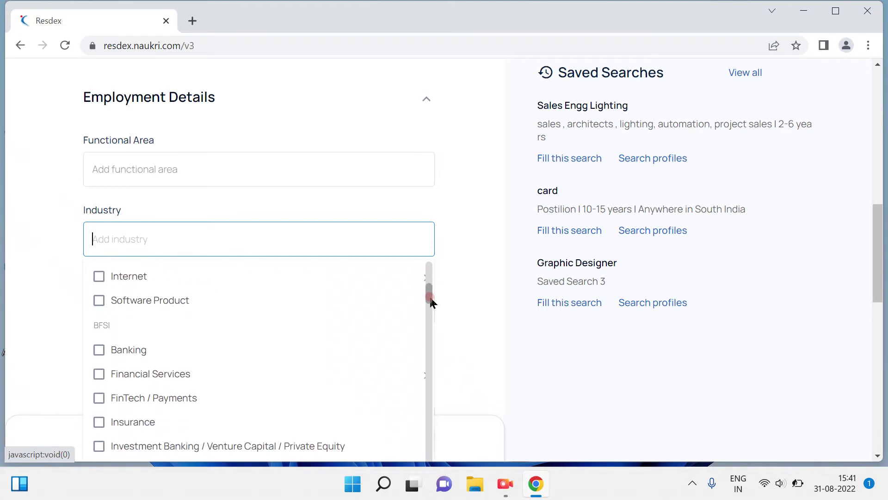
{"action": "mouse_move", "coordinate": [430, 302]}
{"action": "left_mouse_down"}
{"action": "mouse_move", "coordinate": [430, 275]}
{"action": "mouse_move", "coordinate": [431, 296]}
{"action": "left_mouse_up"}
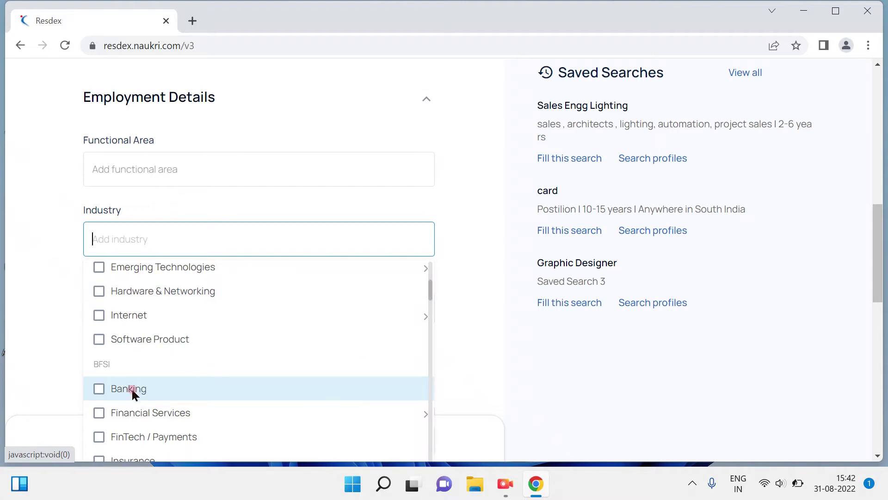
{"action": "left_click", "coordinate": [425, 290]}
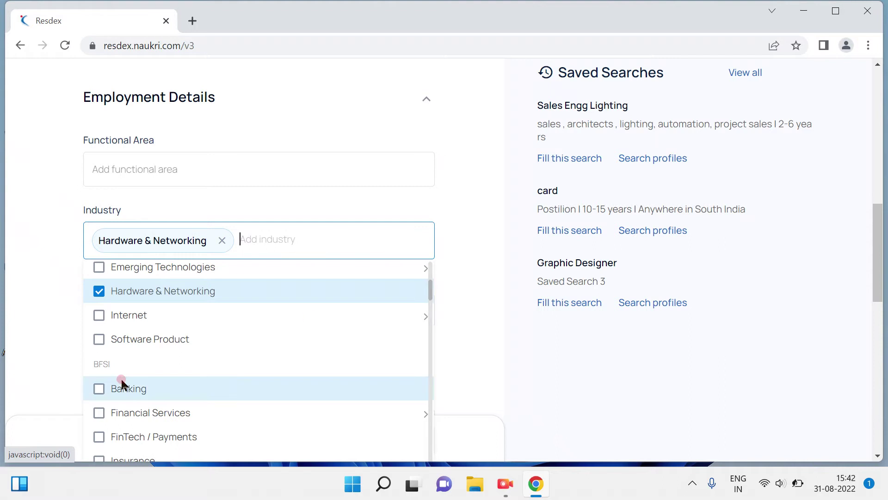
{"action": "left_click", "coordinate": [222, 239]}
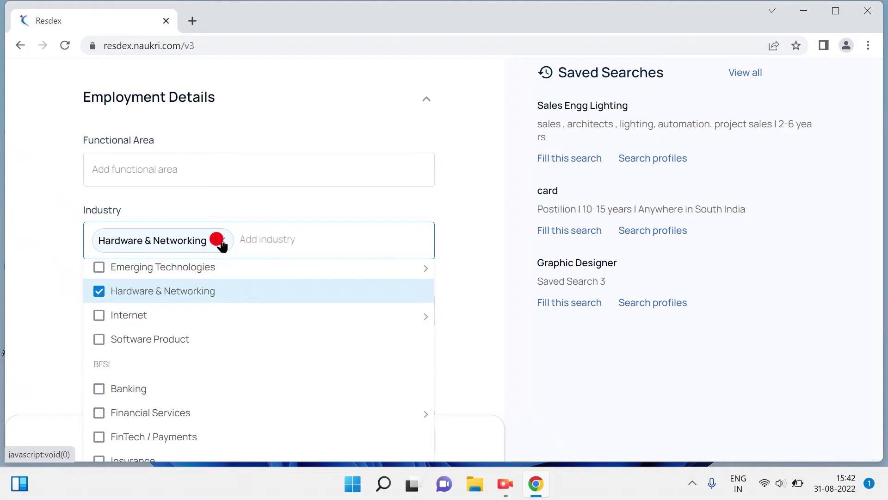
Filter the Industry options by "ban" and add Investment Banking / Venture Capital / Private Equity
{"action": "left_click", "coordinate": [135, 240]}
{"action": "type", "text": "ban"}
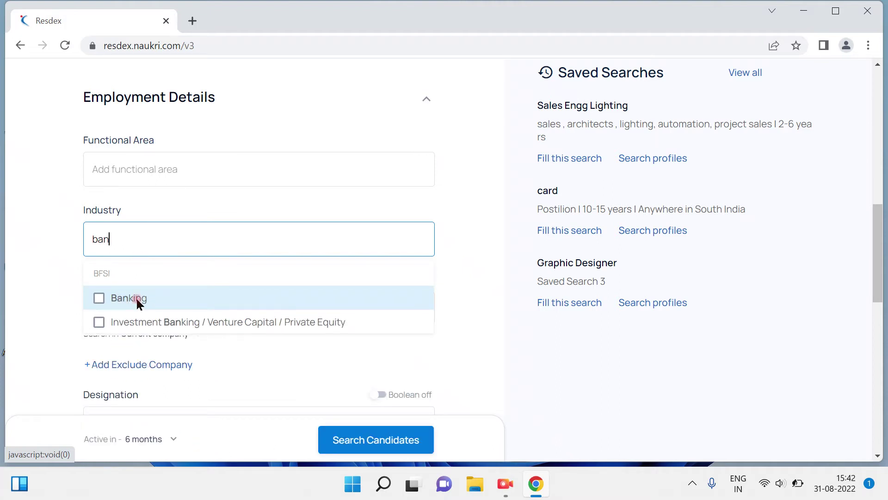
{"action": "left_click", "coordinate": [104, 321]}
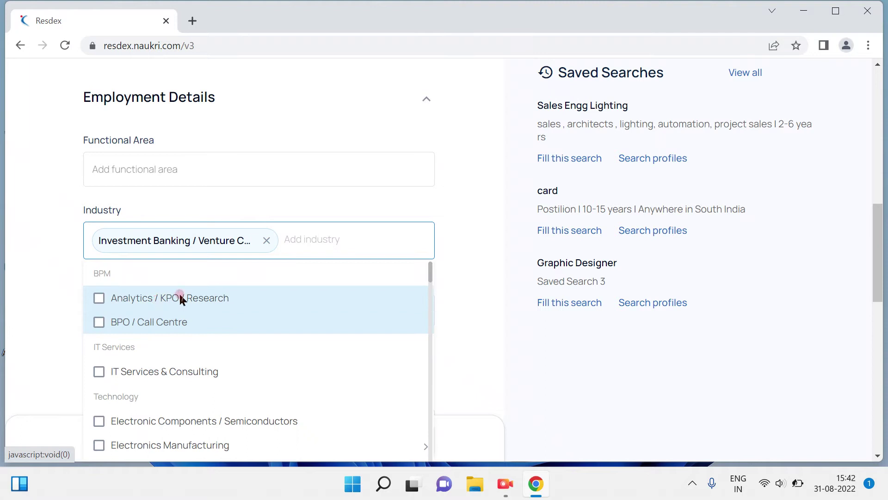
{"action": "left_click_drag", "start_coordinate": [877, 263], "coordinate": [878, 316]}
{"action": "left_click", "coordinate": [759, 289]}
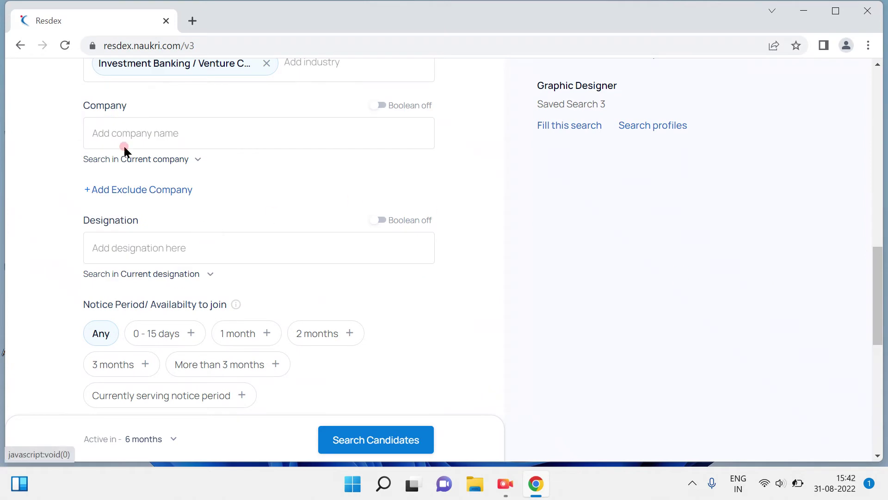
Look up "tcs" as the company and add TATA CONSULTANCY SERVICES (TCS) to the Company filter
{"action": "left_click", "coordinate": [116, 124]}
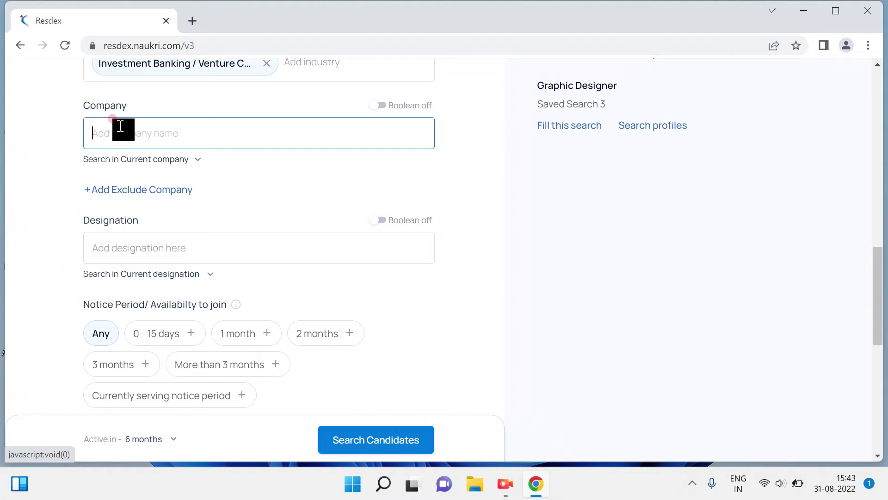
{"action": "type", "text": "tcs"}
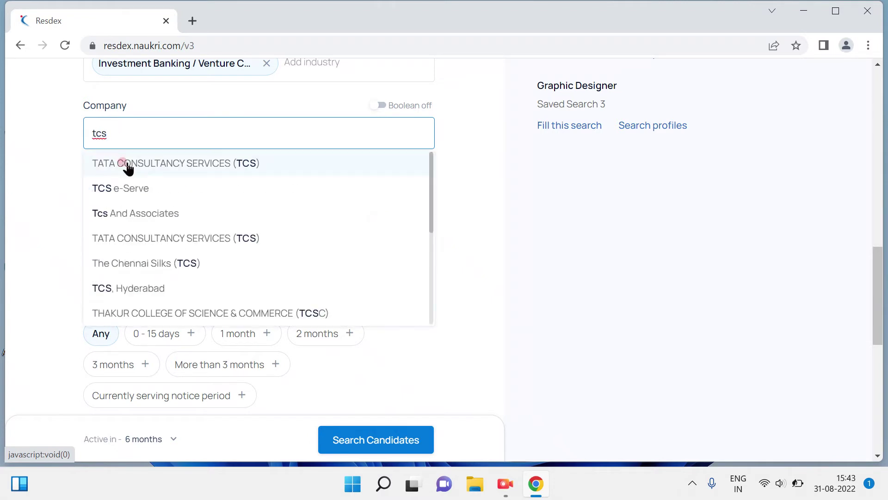
{"action": "left_click", "coordinate": [95, 165]}
{"action": "left_click", "coordinate": [29, 172]}
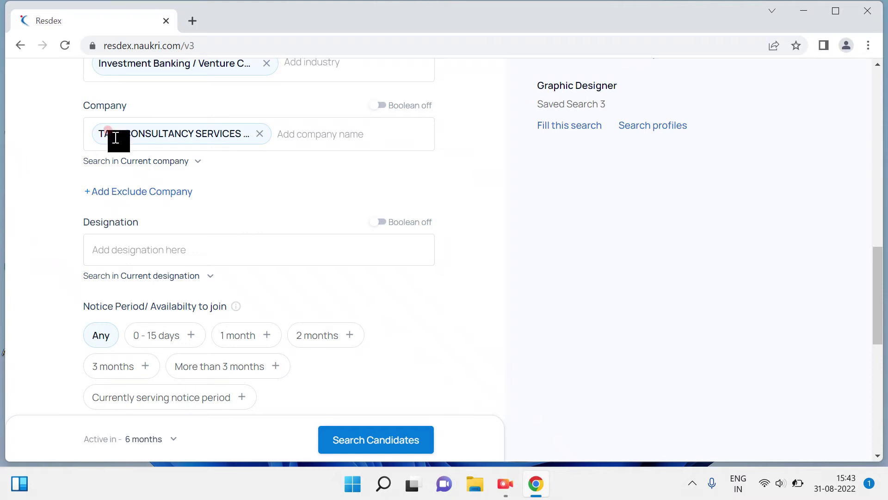
Set the Company filter to search in Previous company
{"action": "left_click", "coordinate": [193, 162]}
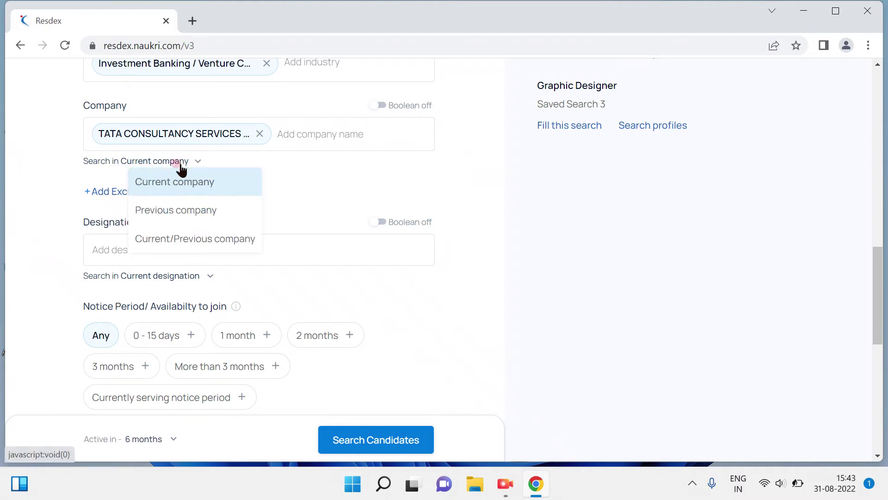
{"action": "left_click", "coordinate": [102, 171]}
{"action": "left_click", "coordinate": [184, 184]}
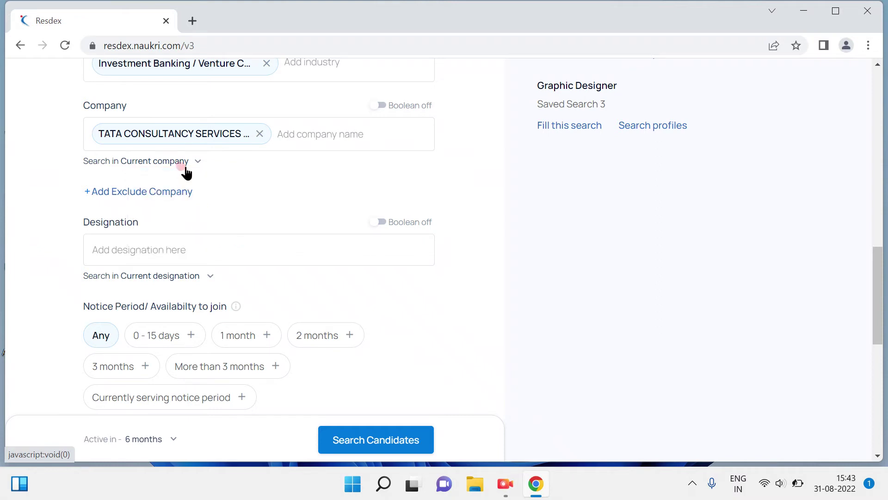
{"action": "left_click", "coordinate": [186, 167]}
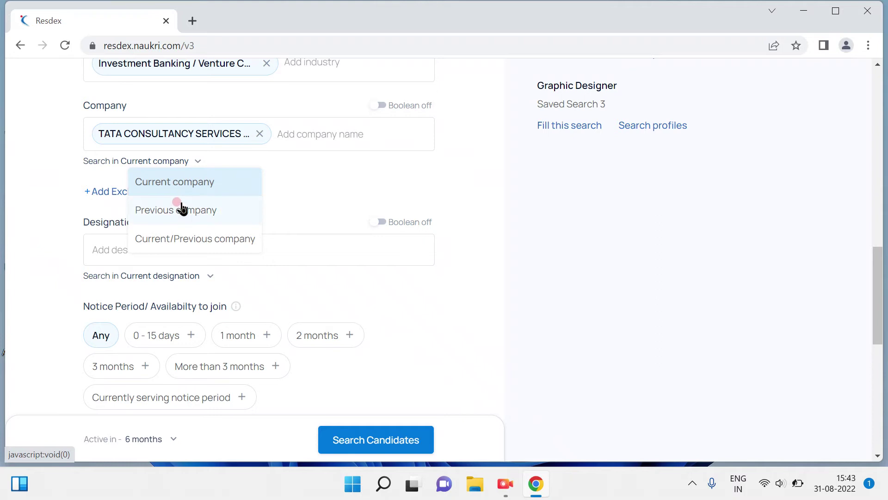
{"action": "left_click", "coordinate": [180, 208]}
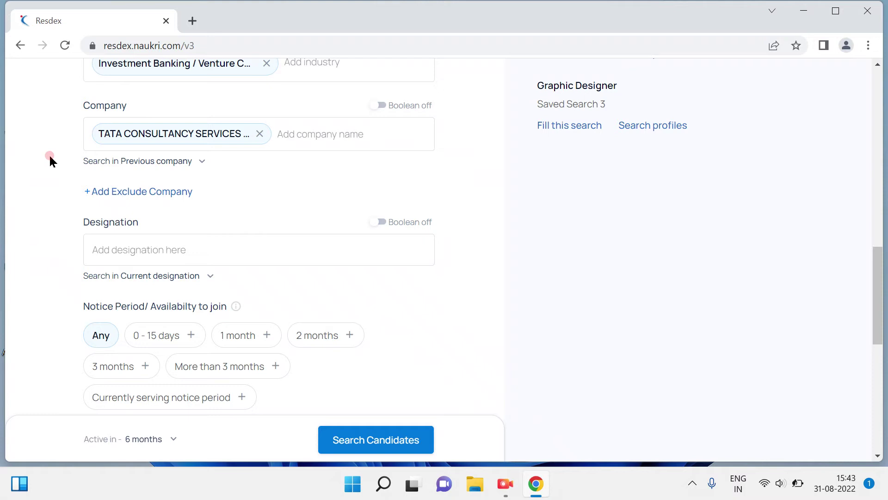
Set the Company filter to search in Current/Previous company
{"action": "left_click", "coordinate": [181, 162]}
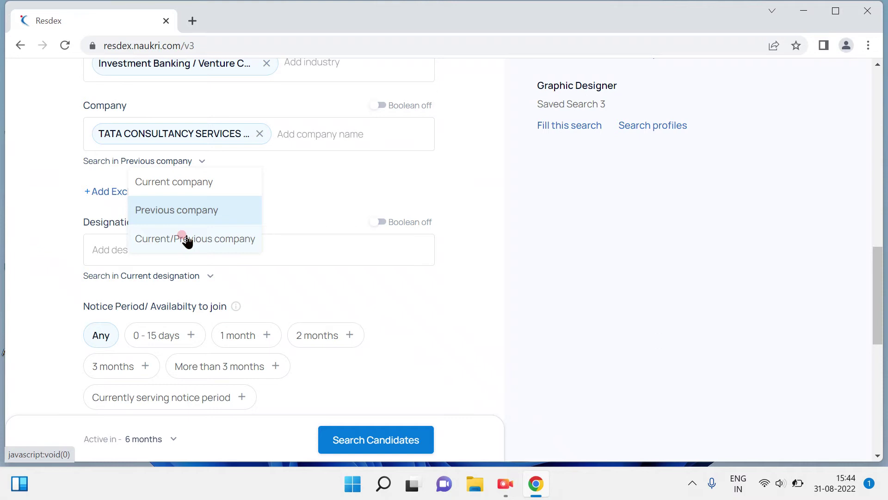
{"action": "left_click", "coordinate": [142, 240]}
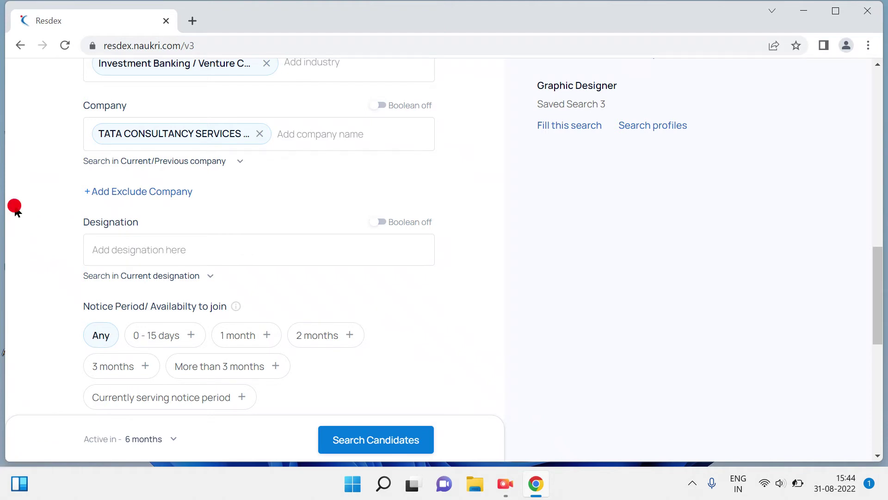
Add an excluded company filter for IBM and set it to search in Current/Previous company
{"action": "left_click", "coordinate": [170, 196]}
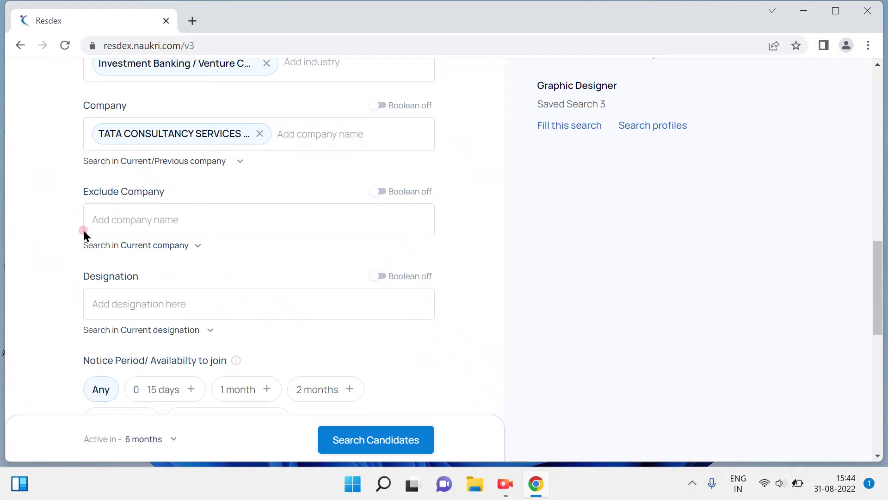
{"action": "left_click", "coordinate": [112, 207]}
{"action": "left_click", "coordinate": [111, 206]}
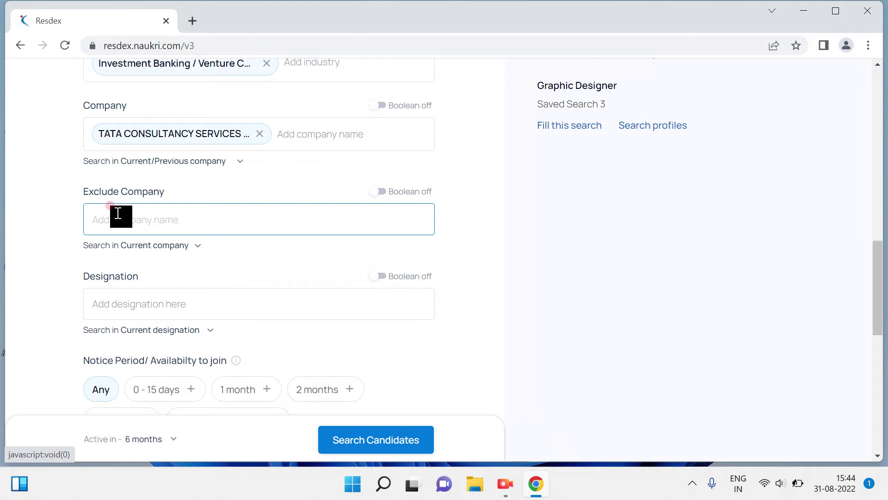
{"action": "type", "text": "ibm"}
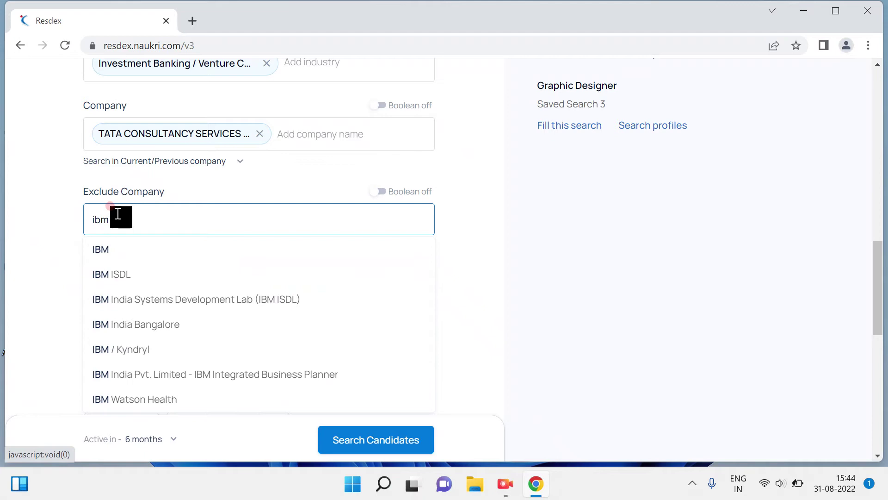
{"action": "left_click", "coordinate": [115, 249]}
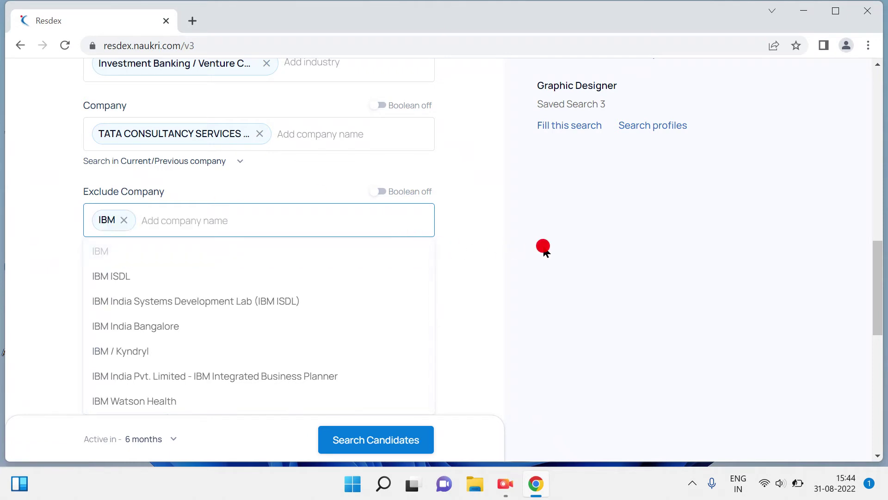
{"action": "left_click", "coordinate": [543, 248]}
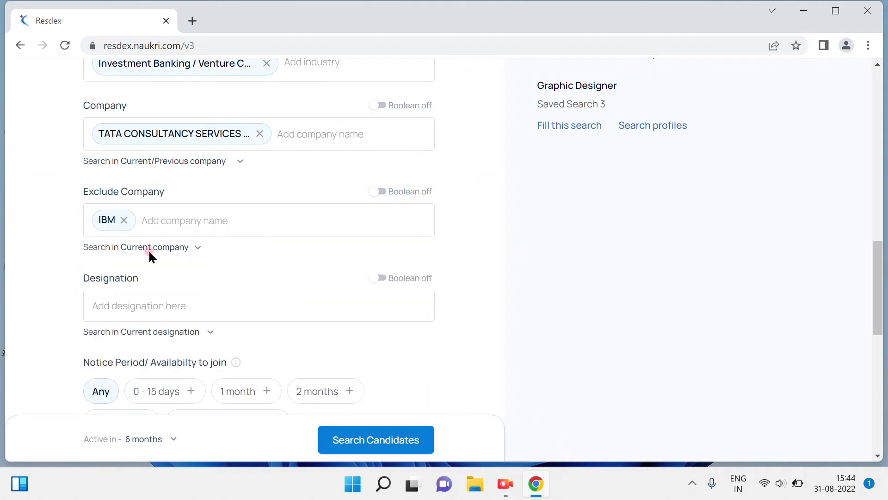
{"action": "left_click", "coordinate": [165, 249]}
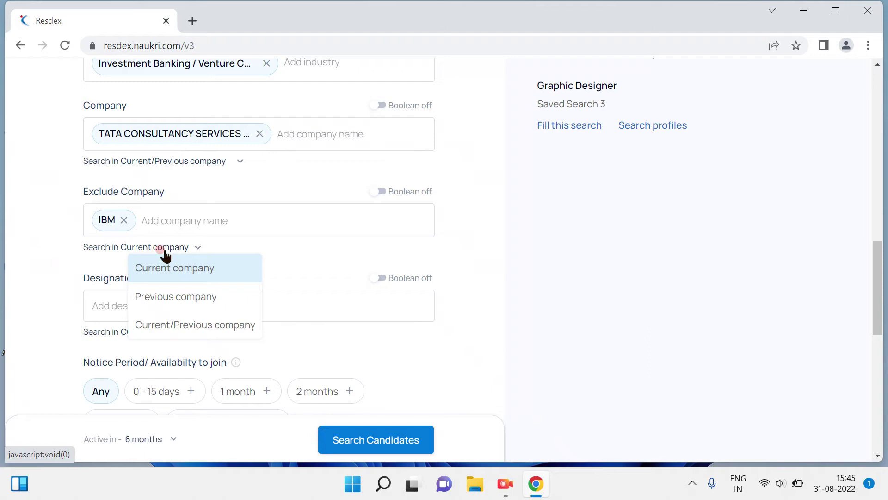
{"action": "left_click", "coordinate": [167, 322]}
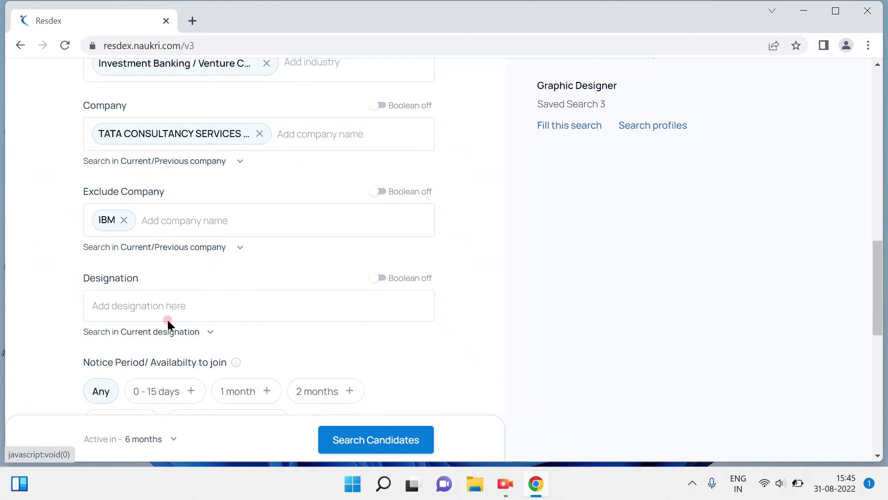
Review the Designation field and its search scope options, leaving the filter as it is
{"action": "left_click", "coordinate": [150, 303]}
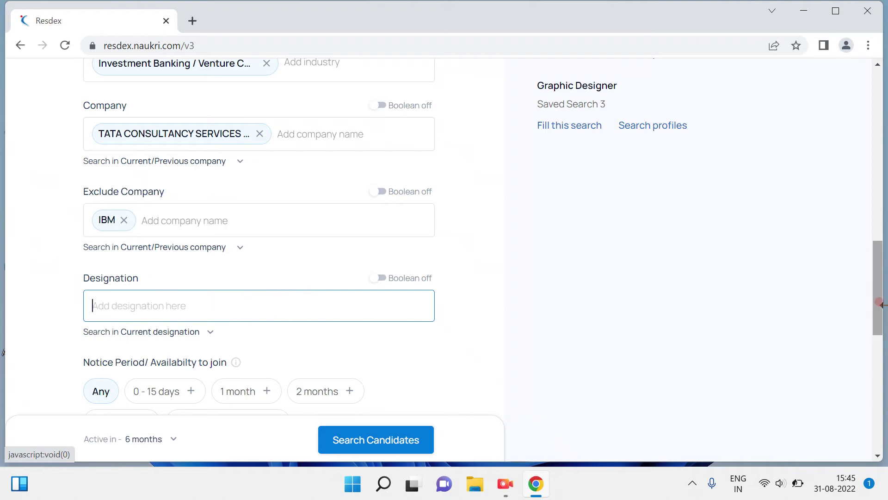
{"action": "left_click_drag", "start_coordinate": [881, 297], "coordinate": [882, 333]}
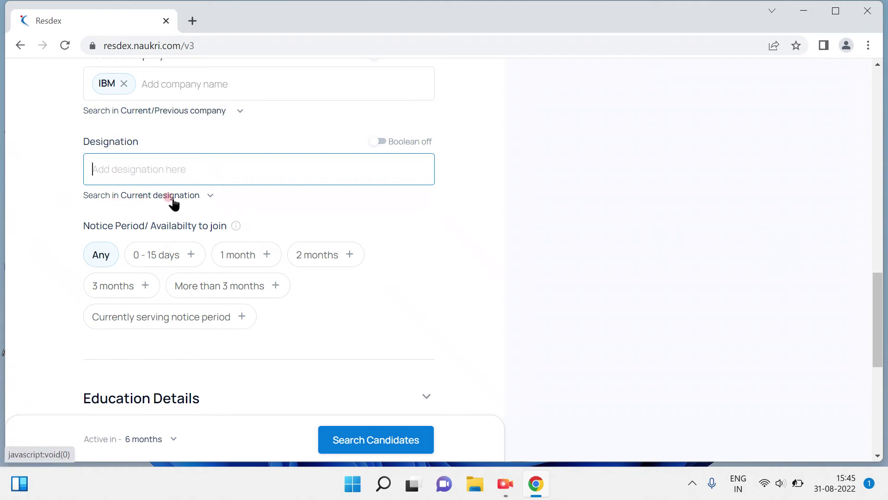
{"action": "left_click", "coordinate": [194, 196]}
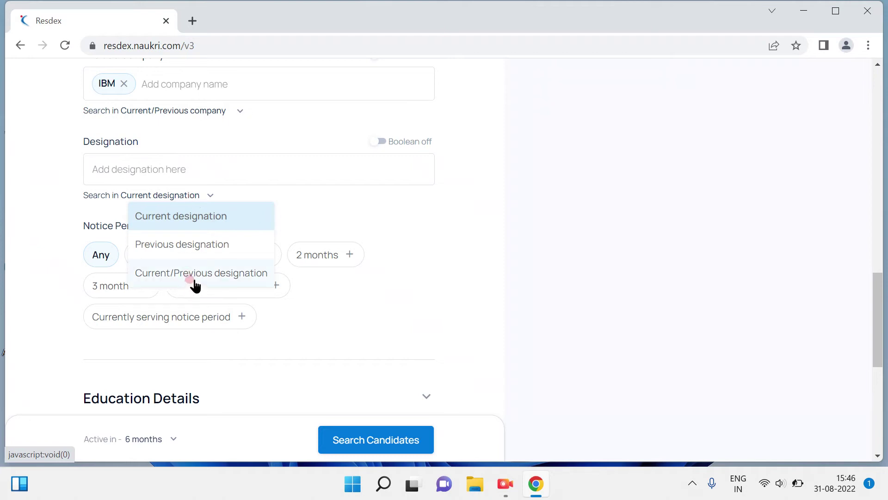
{"action": "left_click", "coordinate": [640, 175]}
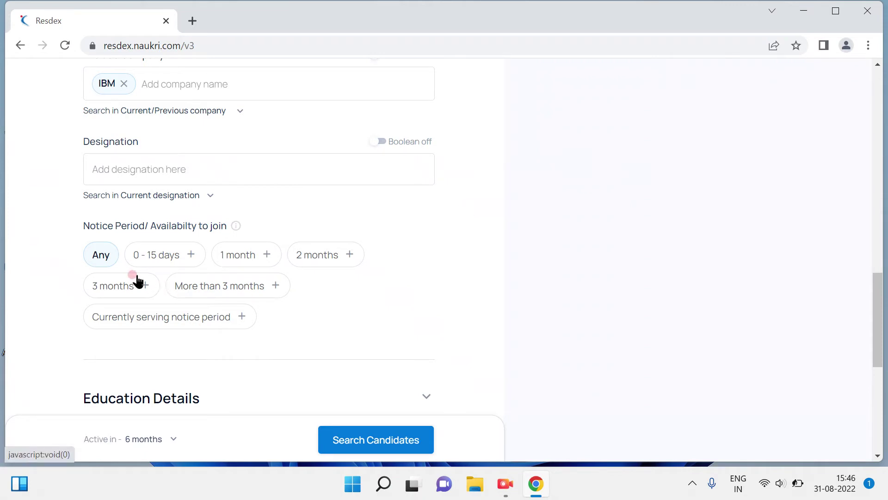
Set the notice period filter to 0 - 15 days, 1 month and Currently serving notice period
{"action": "left_click", "coordinate": [8, 243]}
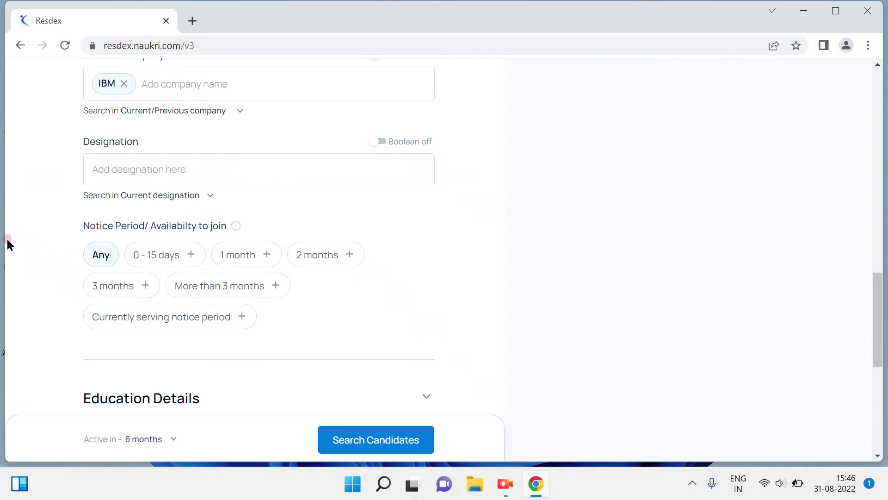
{"action": "left_click", "coordinate": [38, 279]}
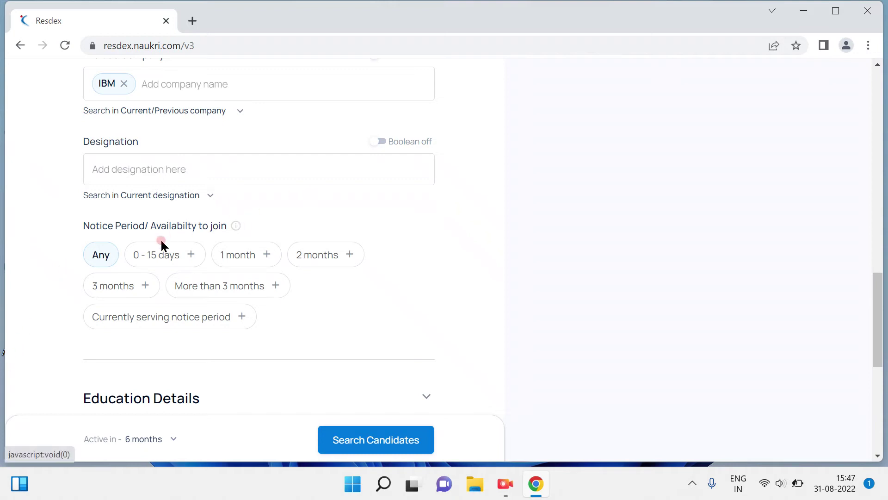
{"action": "left_click", "coordinate": [159, 254]}
{"action": "left_click", "coordinate": [239, 257]}
{"action": "left_click", "coordinate": [154, 282]}
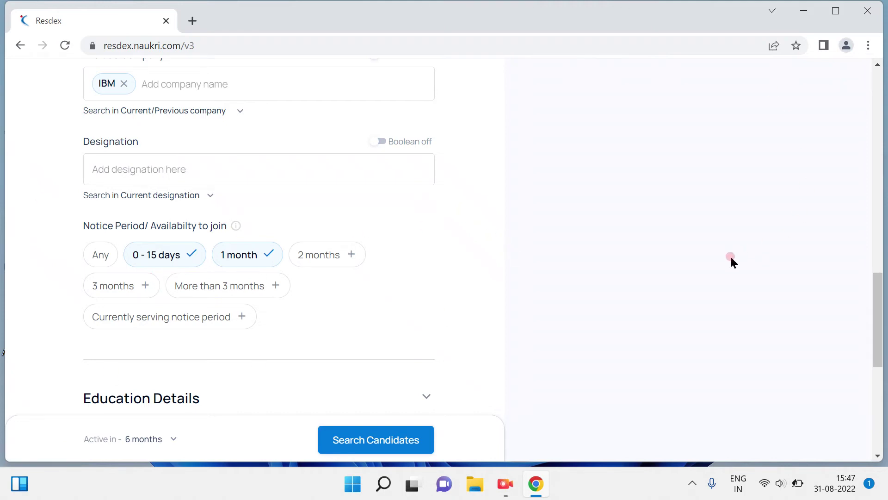
{"action": "left_click", "coordinate": [185, 317]}
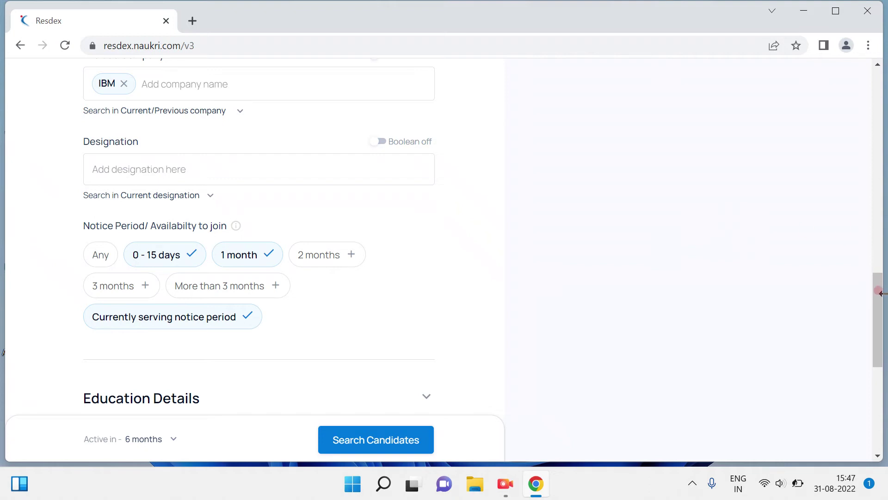
Expand Education Details and require a specific UG qualification with Any Engineering as the course
{"action": "left_click_drag", "start_coordinate": [881, 303], "coordinate": [881, 331]}
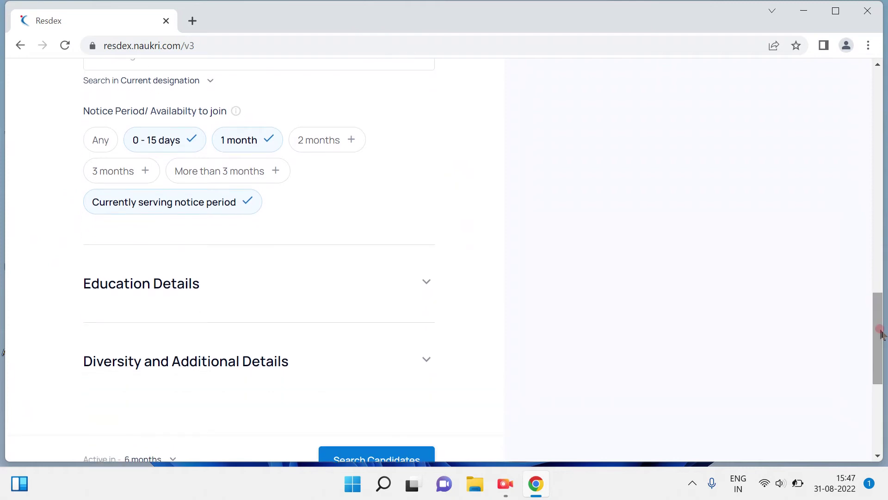
{"action": "left_click", "coordinate": [146, 292]}
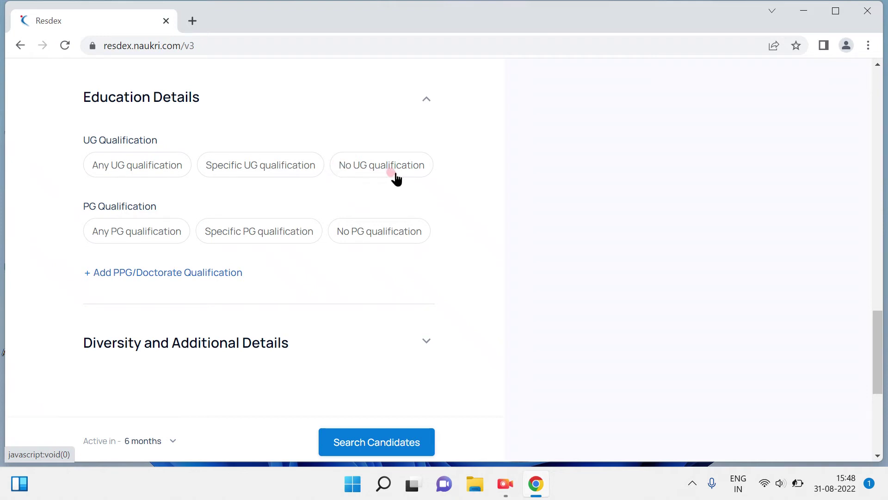
{"action": "left_click", "coordinate": [133, 165]}
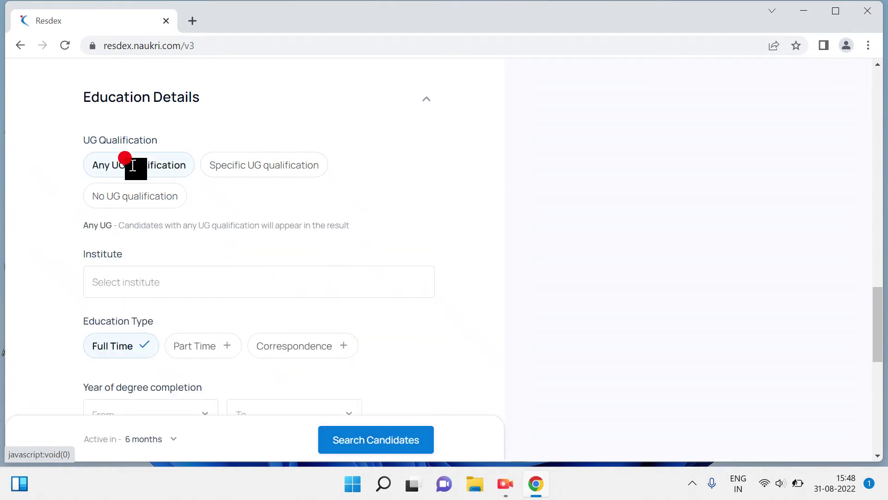
{"action": "left_click", "coordinate": [238, 165]}
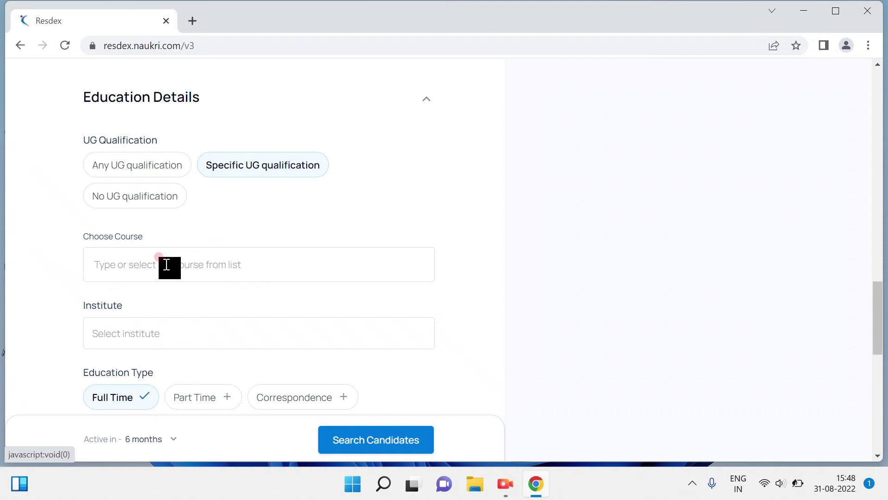
{"action": "left_click", "coordinate": [166, 263]}
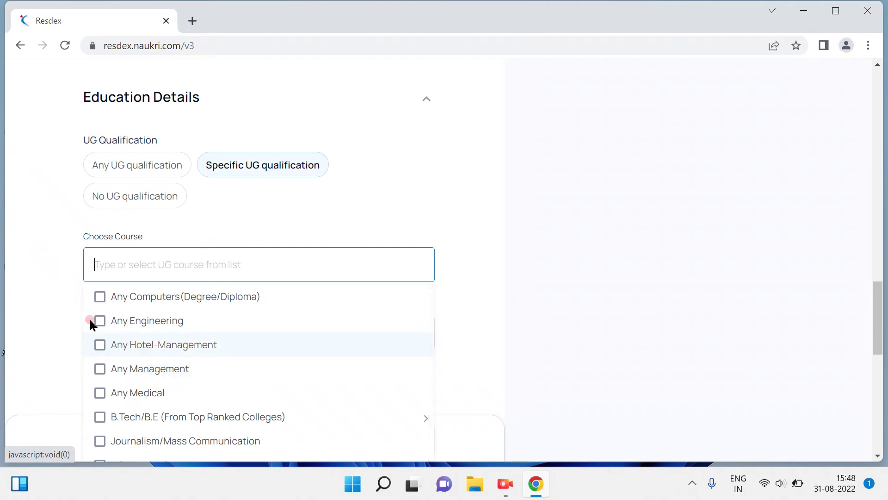
{"action": "left_click", "coordinate": [103, 321]}
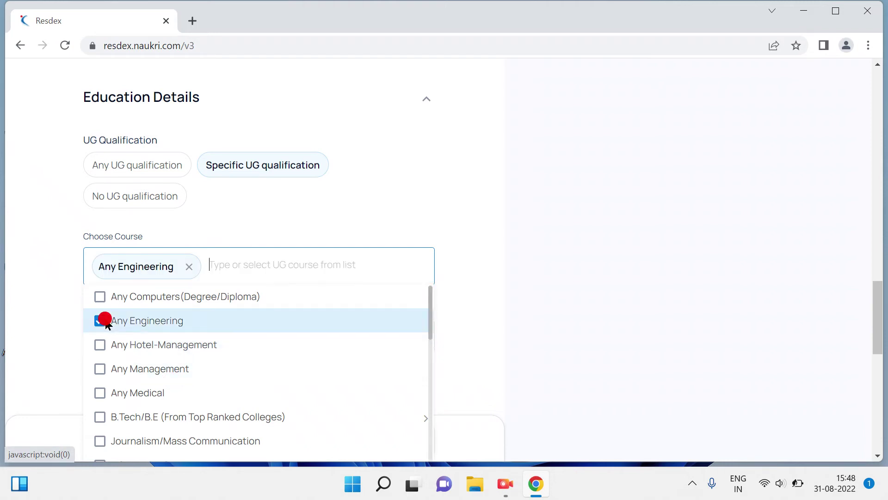
{"action": "left_click", "coordinate": [31, 277]}
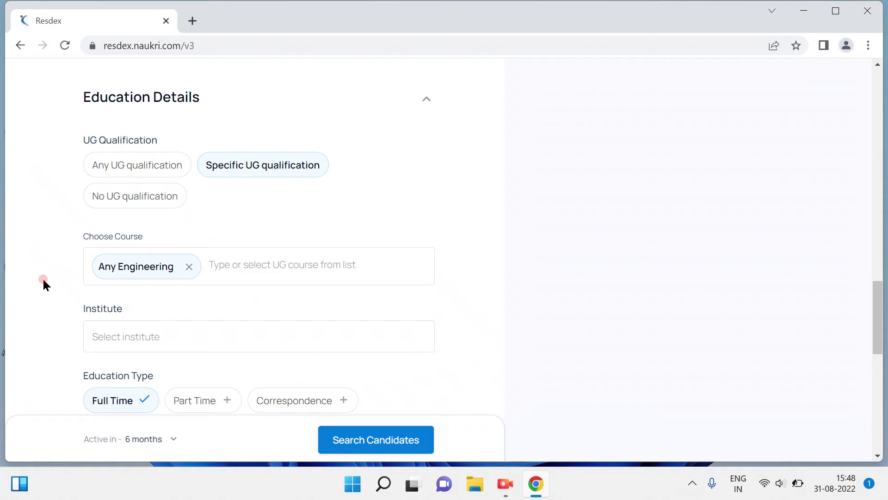
Add bit as an institute for the UG qualification and remove it again
{"action": "left_click", "coordinate": [100, 336]}
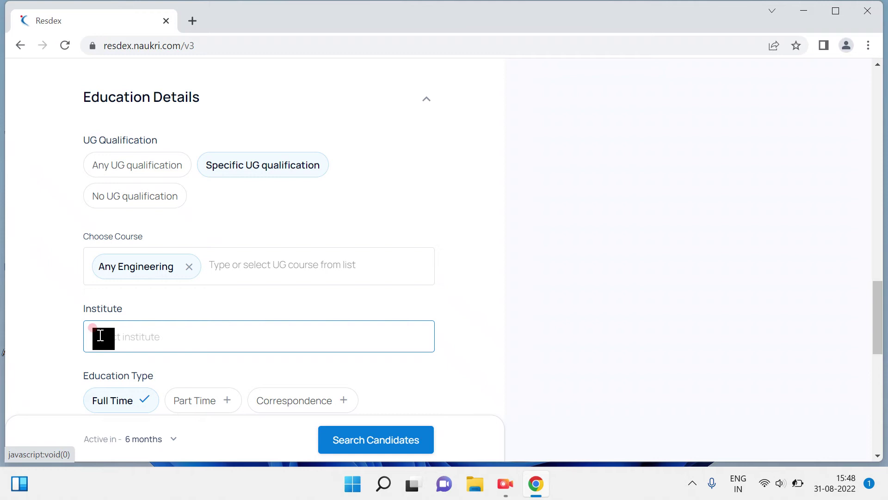
{"action": "type", "text": "i"}
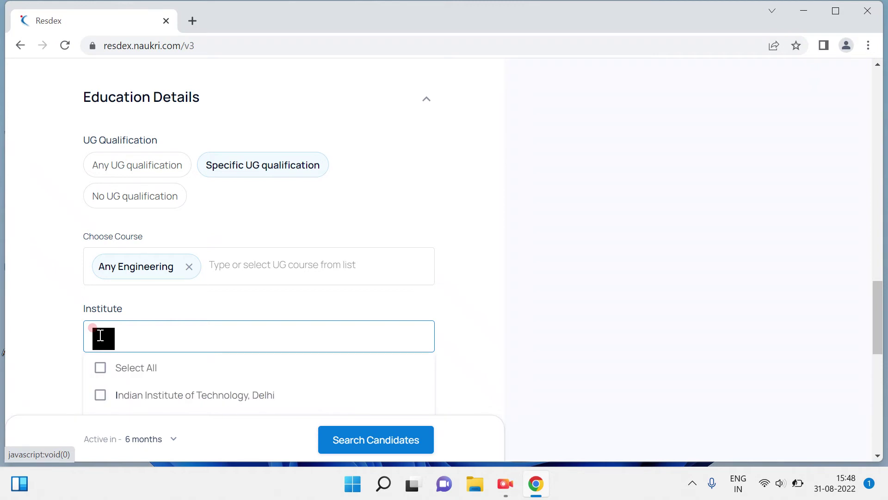
{"action": "key", "text": "BackSpace"}
{"action": "type", "text": "bi"}
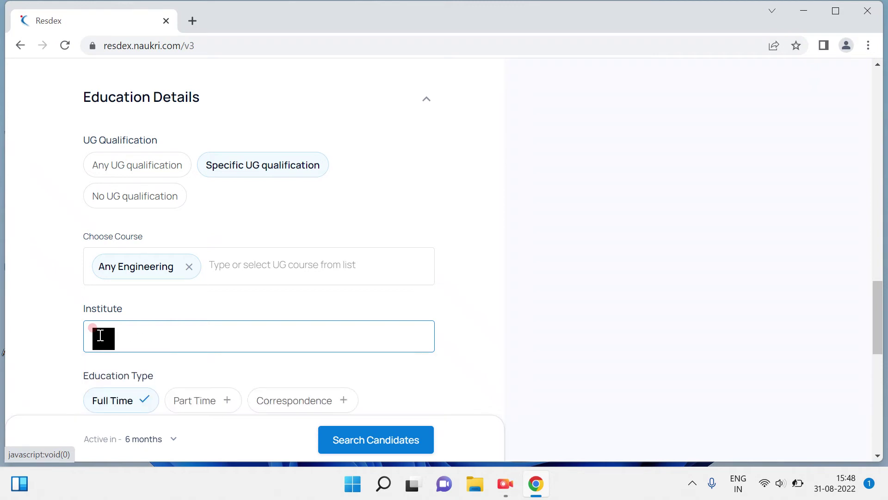
{"action": "type", "text": "t"}
{"action": "left_click", "coordinate": [554, 339]}
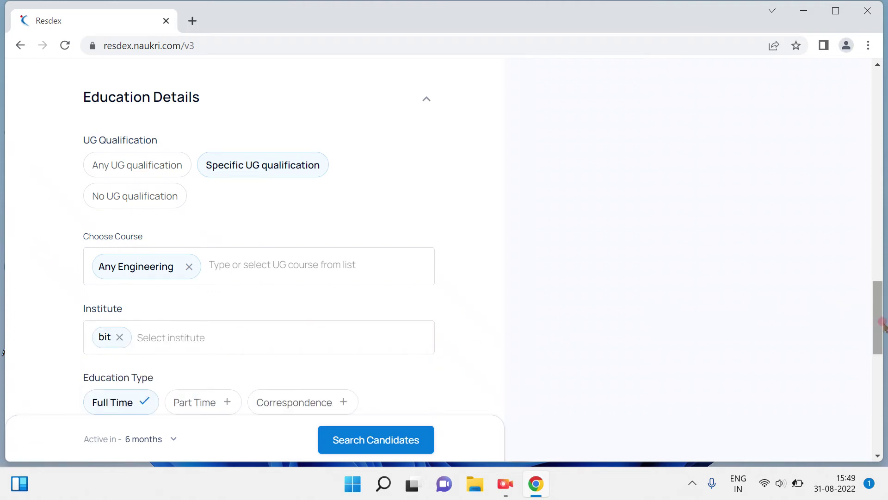
{"action": "left_click_drag", "start_coordinate": [883, 322], "coordinate": [882, 328]}
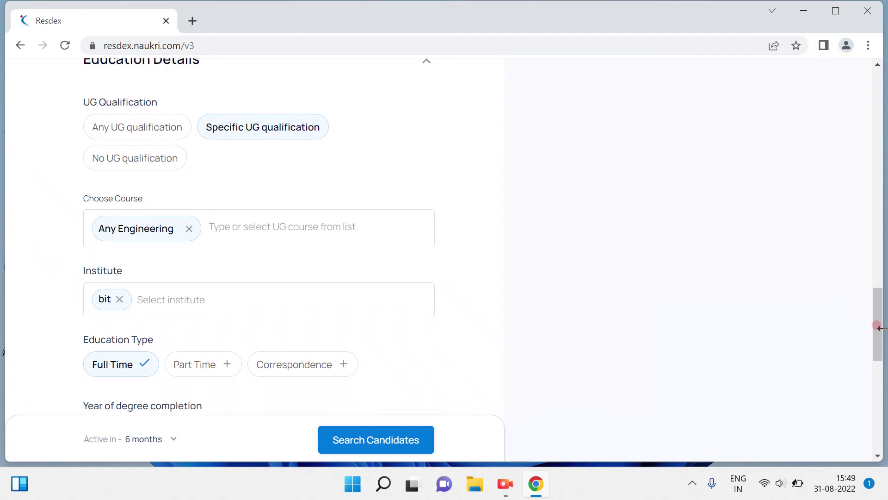
{"action": "left_click", "coordinate": [120, 299]}
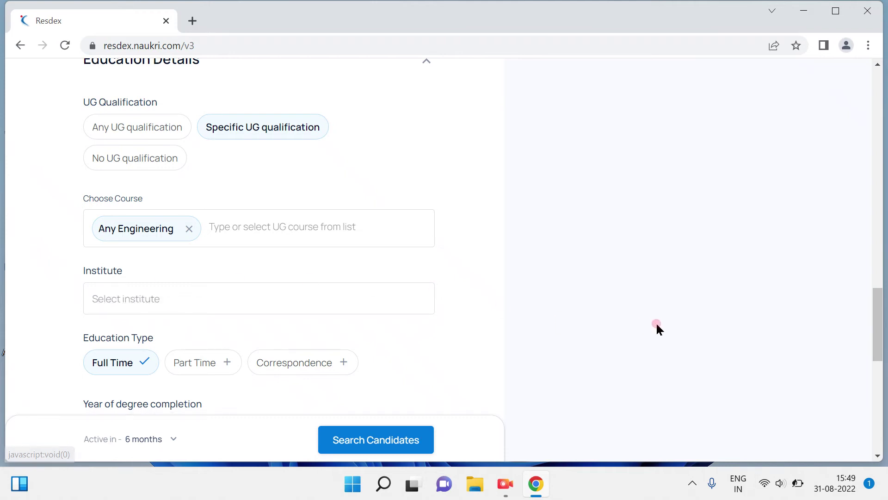
Deselect the Full Time education type for the UG qualification
{"action": "left_click_drag", "start_coordinate": [883, 341], "coordinate": [882, 359]}
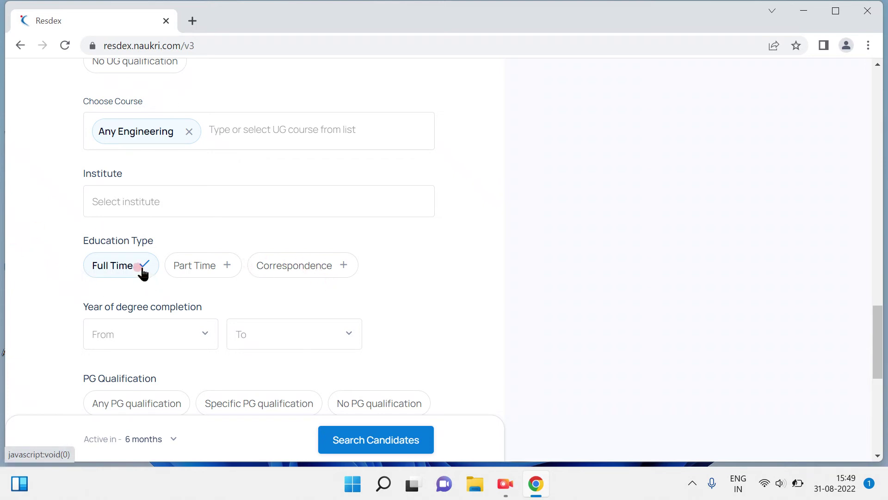
{"action": "double_click", "coordinate": [118, 261]}
{"action": "left_click", "coordinate": [70, 310]}
{"action": "left_click", "coordinate": [119, 257]}
{"action": "left_click", "coordinate": [103, 328]}
{"action": "left_click", "coordinate": [45, 280]}
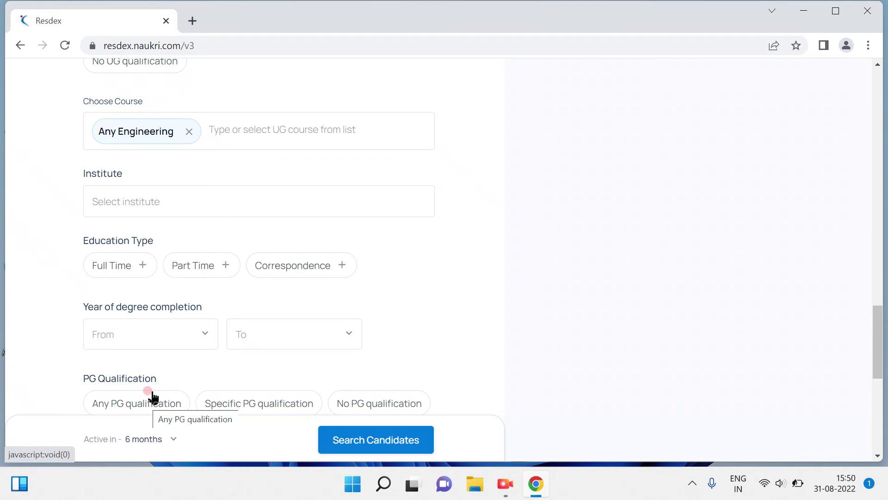
Look through the From and To year options for the UG degree completion without choosing any
{"action": "left_click", "coordinate": [154, 333]}
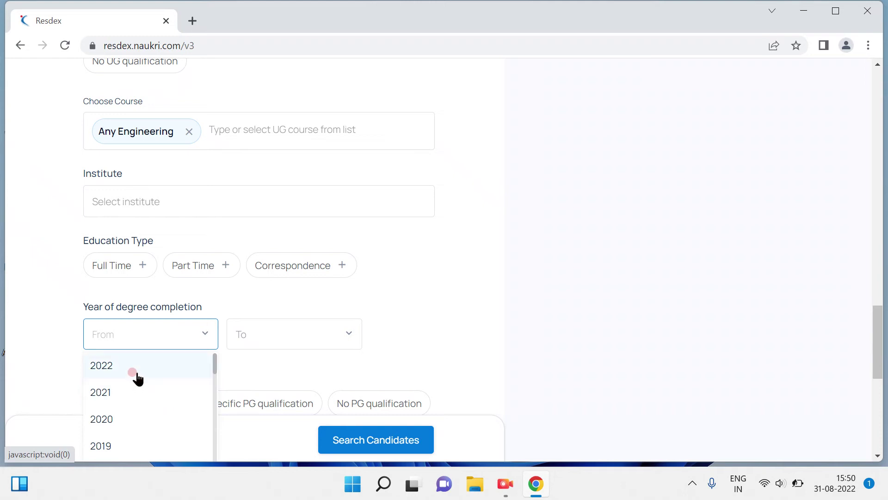
{"action": "left_click", "coordinate": [291, 332]}
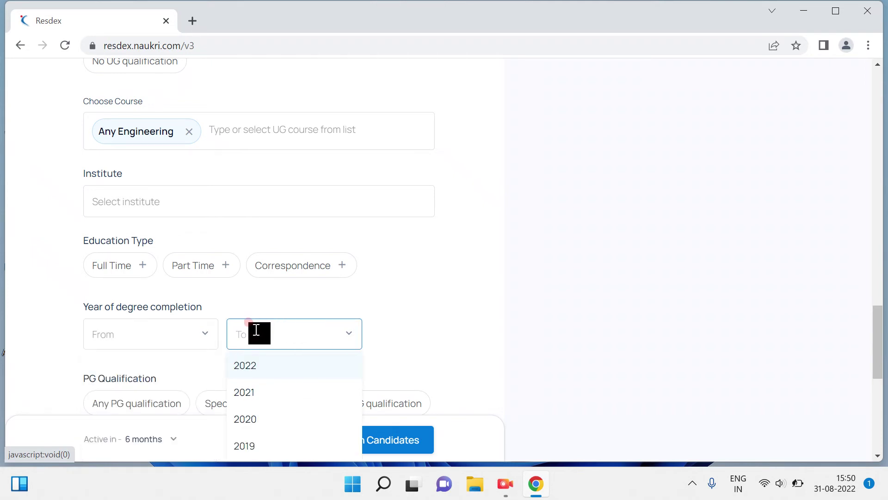
{"action": "left_click", "coordinate": [662, 281]}
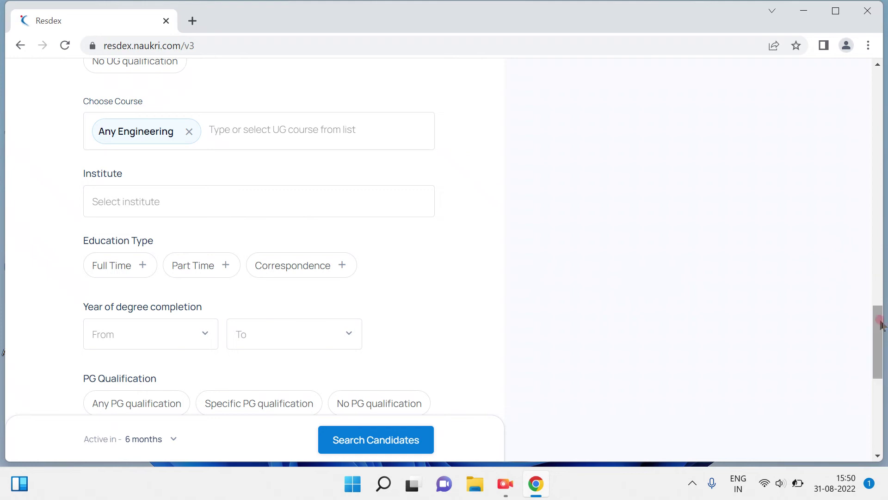
Require a specific PG qualification and search its course list for mb, leaving the course unselected
{"action": "left_click_drag", "start_coordinate": [880, 329], "coordinate": [878, 351]}
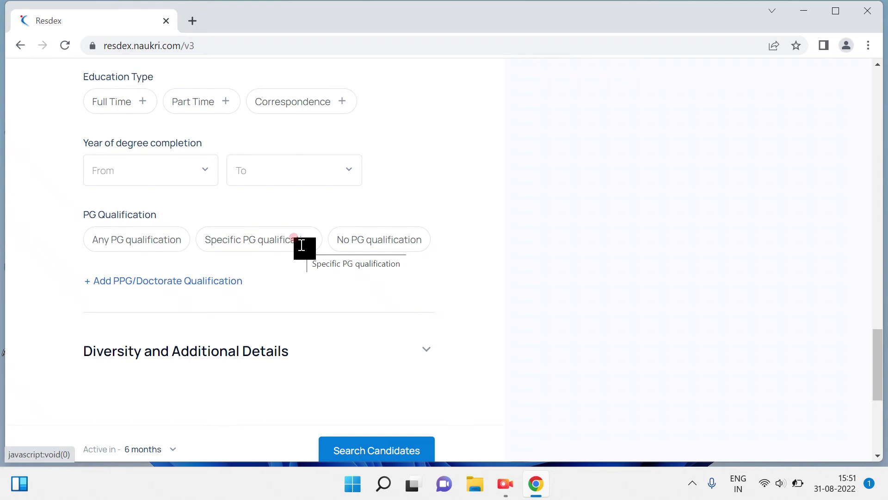
{"action": "left_click", "coordinate": [249, 242]}
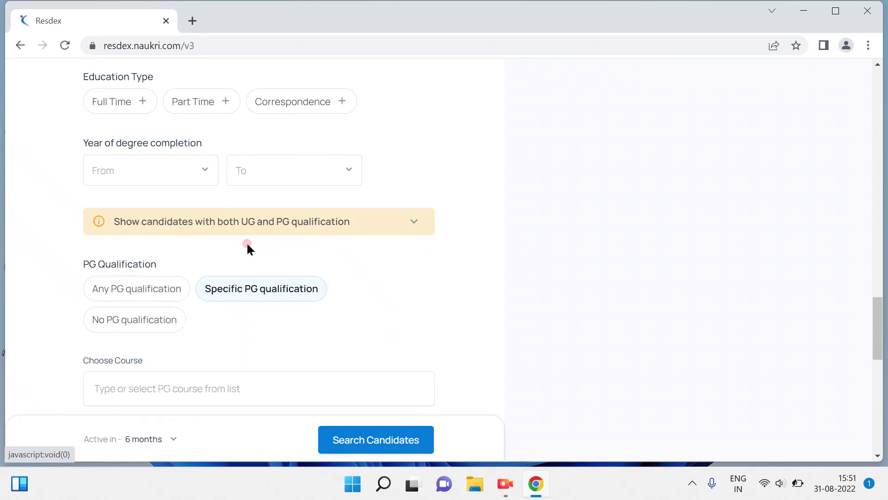
{"action": "left_click", "coordinate": [112, 396]}
{"action": "type", "text": "mb"}
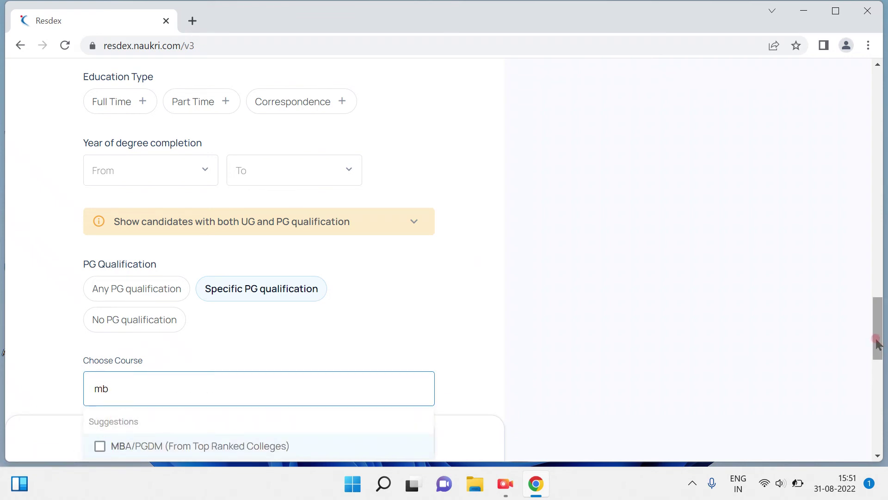
{"action": "scroll", "coordinate": [879, 347], "scroll_direction": "down", "scroll_amount": 3}
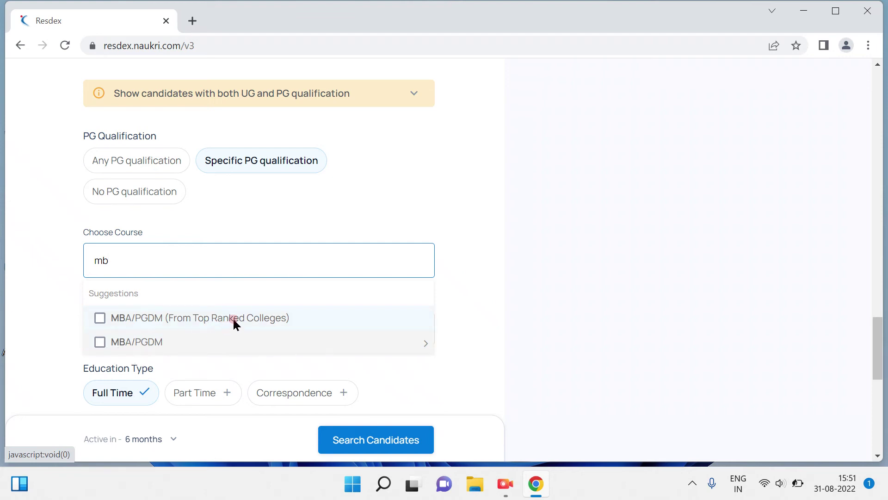
{"action": "left_click", "coordinate": [549, 265]}
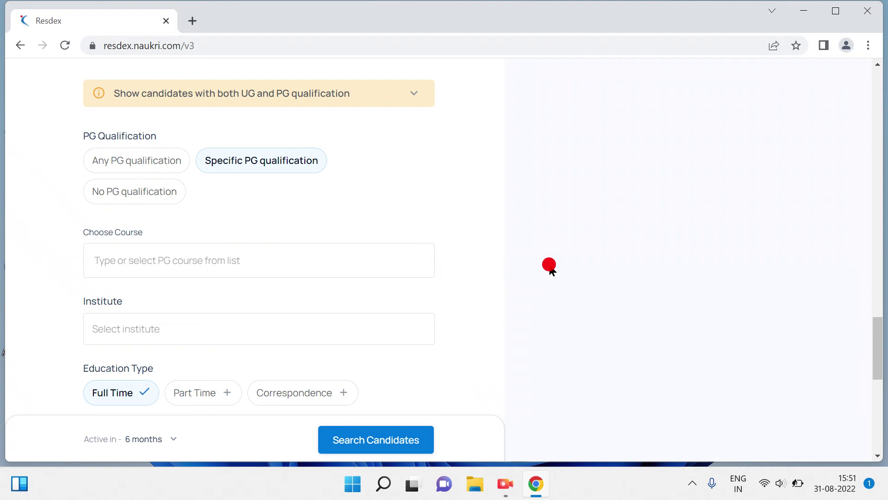
Examine the year of degree completion choices for the PG qualification, leaving them empty
{"action": "left_click_drag", "start_coordinate": [879, 338], "coordinate": [882, 370]}
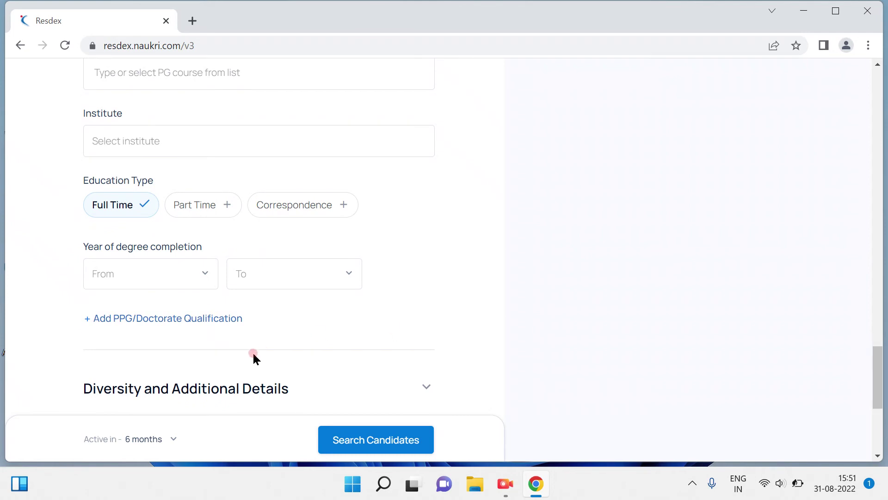
{"action": "left_click", "coordinate": [120, 266]}
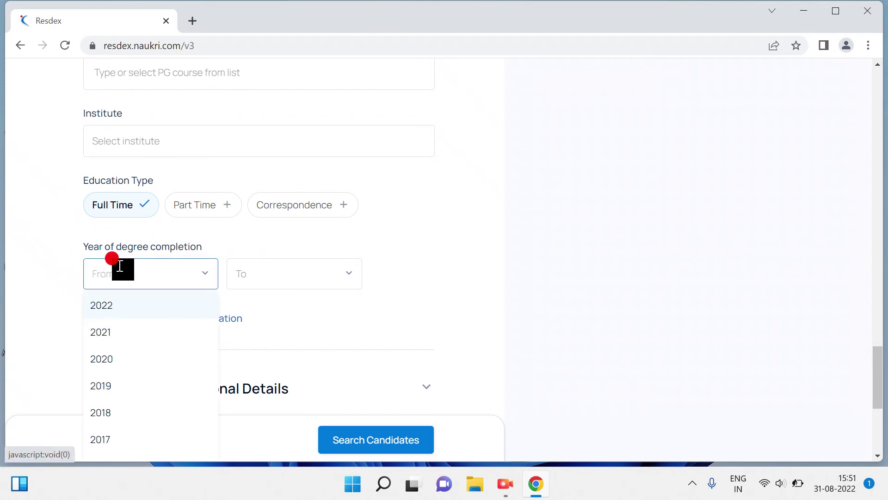
{"action": "left_click", "coordinate": [256, 272]}
{"action": "left_click", "coordinate": [169, 267]}
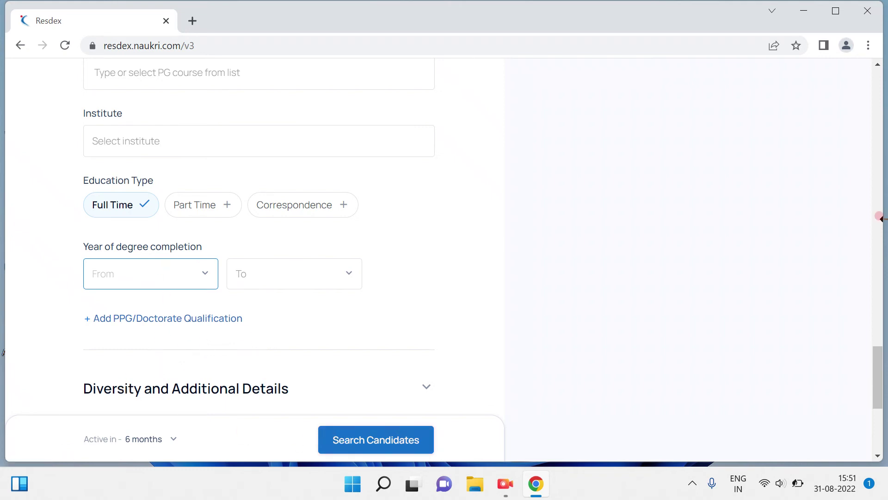
Expand the Diversity and Additional Details section of the candidate search form
{"action": "left_click", "coordinate": [875, 369]}
{"action": "left_click_drag", "start_coordinate": [873, 369], "coordinate": [874, 385]}
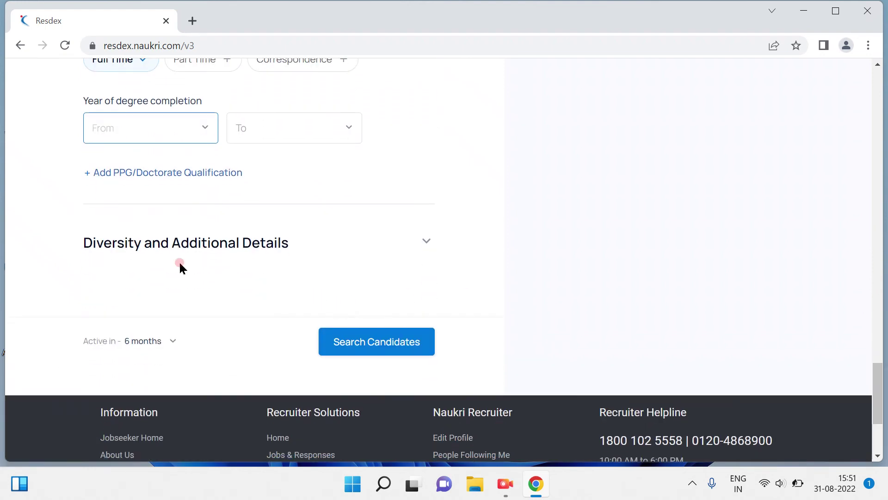
{"action": "left_click", "coordinate": [164, 249]}
{"action": "scroll", "coordinate": [167, 253], "scroll_direction": "down", "scroll_amount": 2}
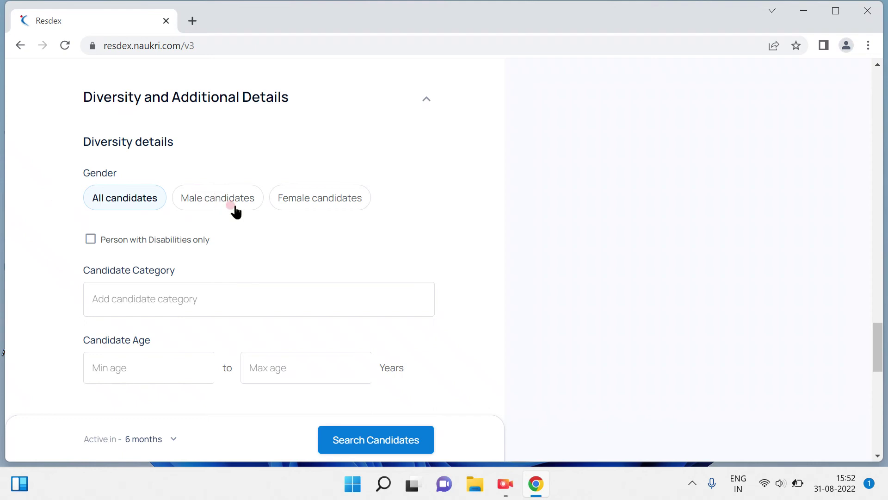
Try the gender filter with Female candidates and Male candidates, and return it to All candidates
{"action": "left_click", "coordinate": [309, 199]}
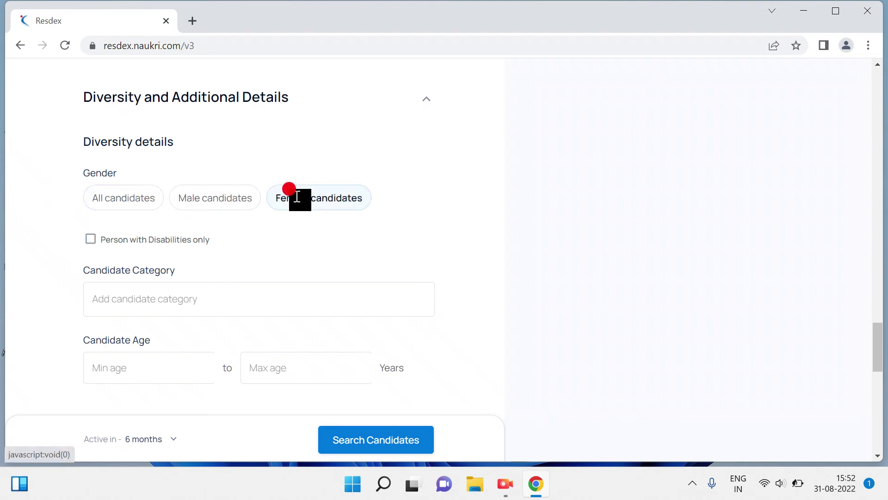
{"action": "left_click", "coordinate": [233, 199]}
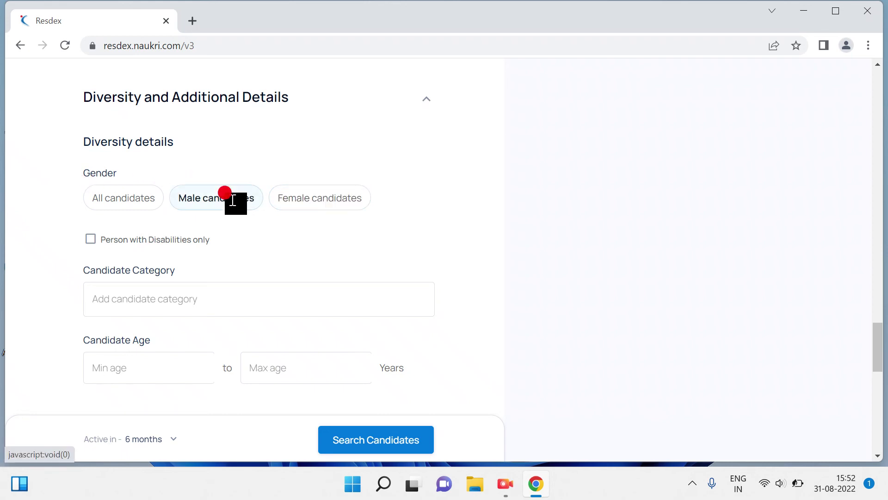
{"action": "left_click", "coordinate": [137, 197]}
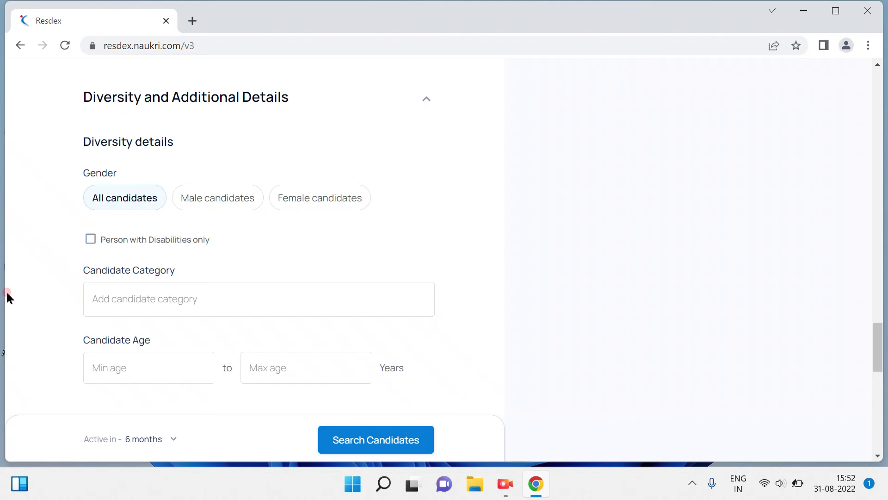
Examine the Candidate Category choices in the diversity details, leaving the filter empty
{"action": "scroll", "coordinate": [7, 297], "scroll_direction": "down", "scroll_amount": 1}
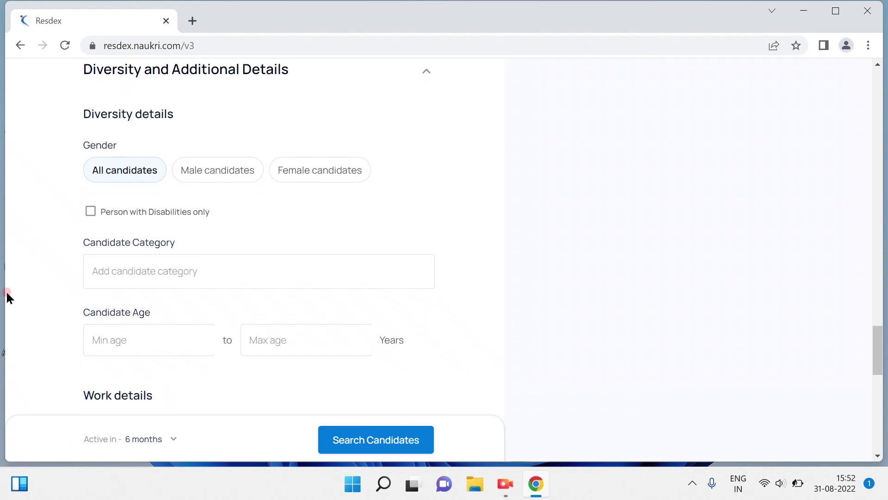
{"action": "left_click", "coordinate": [106, 262]}
{"action": "left_click", "coordinate": [43, 260]}
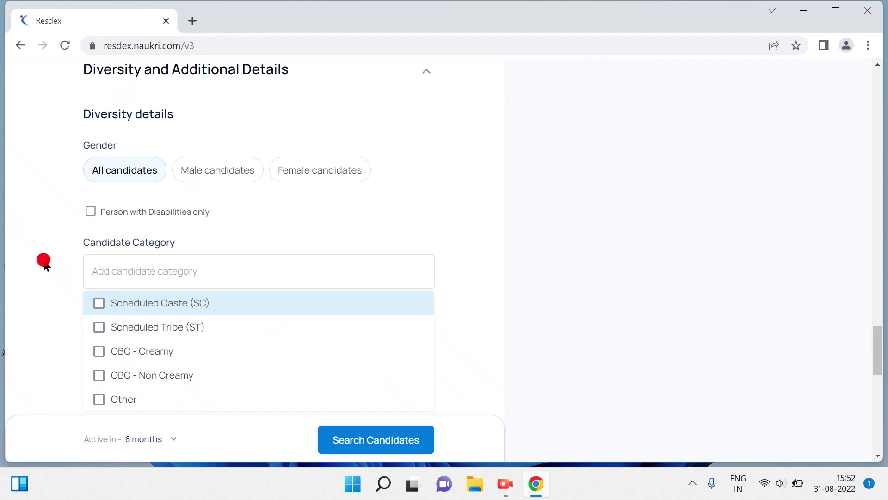
{"action": "left_click", "coordinate": [113, 260]}
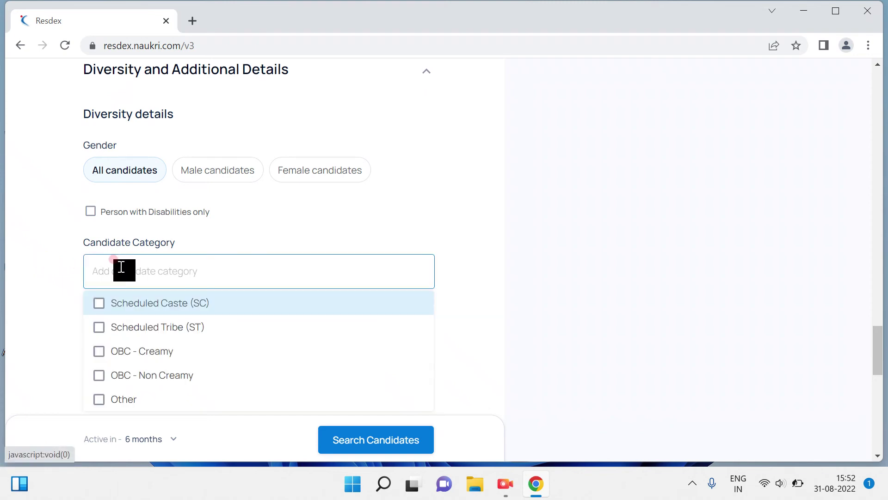
{"action": "left_click", "coordinate": [880, 354]}
{"action": "left_click_drag", "start_coordinate": [881, 354], "coordinate": [880, 368]}
{"action": "left_click", "coordinate": [742, 273]}
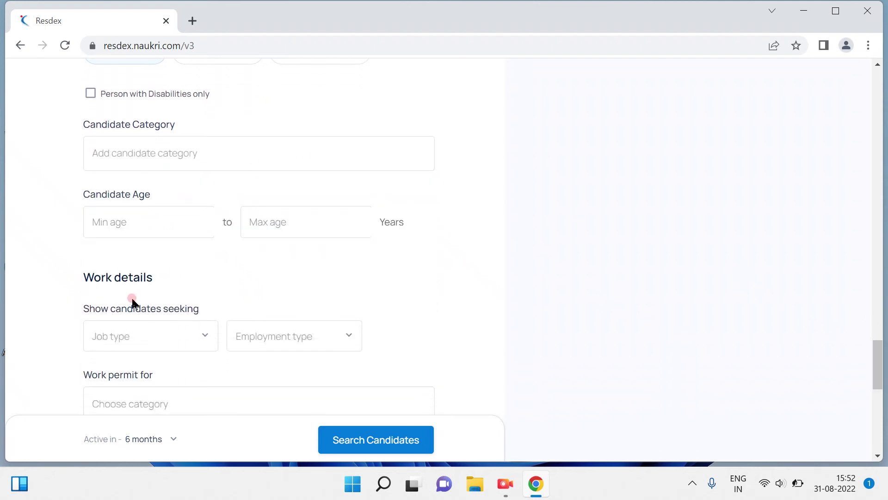
Examine the minimum and maximum Candidate Age choices, leaving both ages empty
{"action": "left_click", "coordinate": [183, 220]}
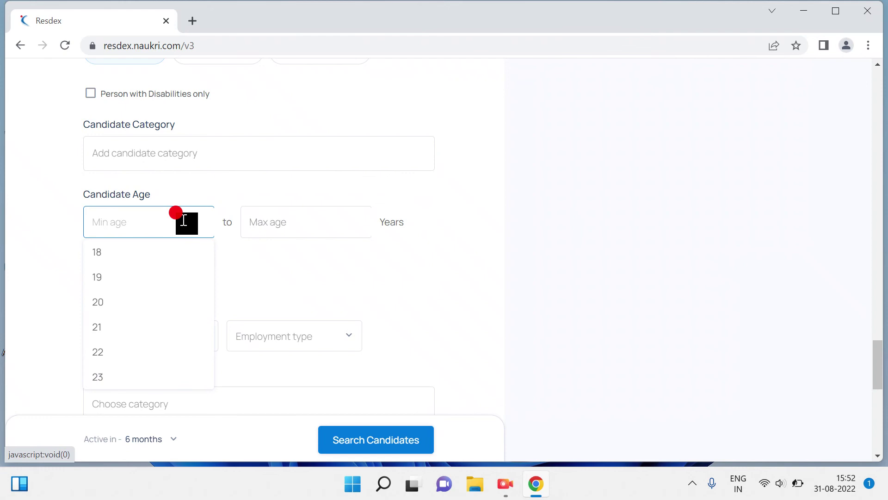
{"action": "left_click", "coordinate": [154, 190]}
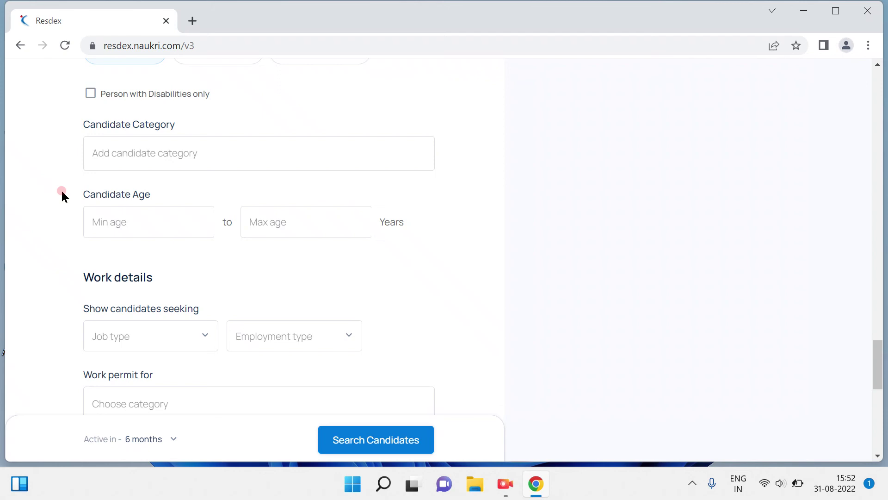
{"action": "left_click", "coordinate": [62, 191]}
{"action": "left_click", "coordinate": [117, 222]}
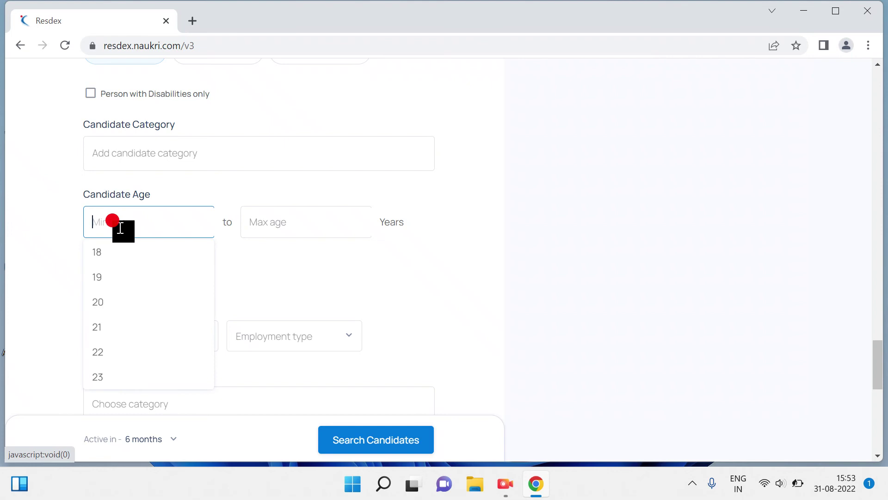
{"action": "left_click", "coordinate": [295, 216]}
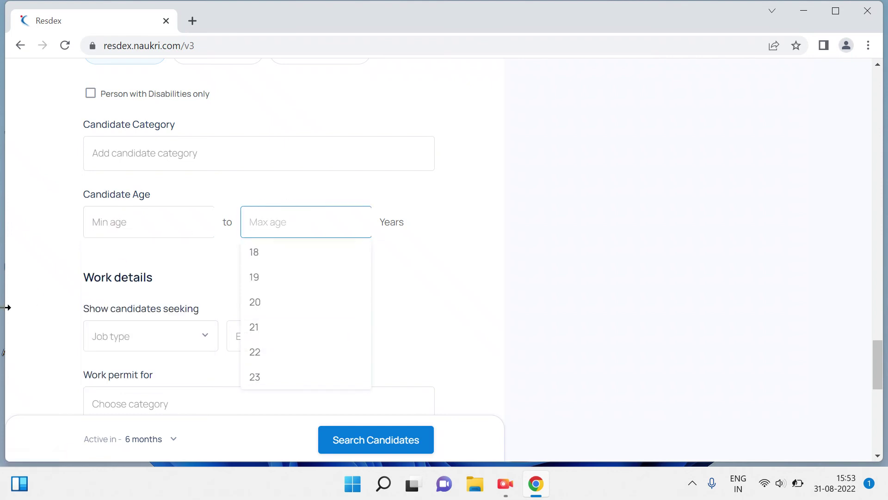
{"action": "left_click", "coordinate": [695, 331]}
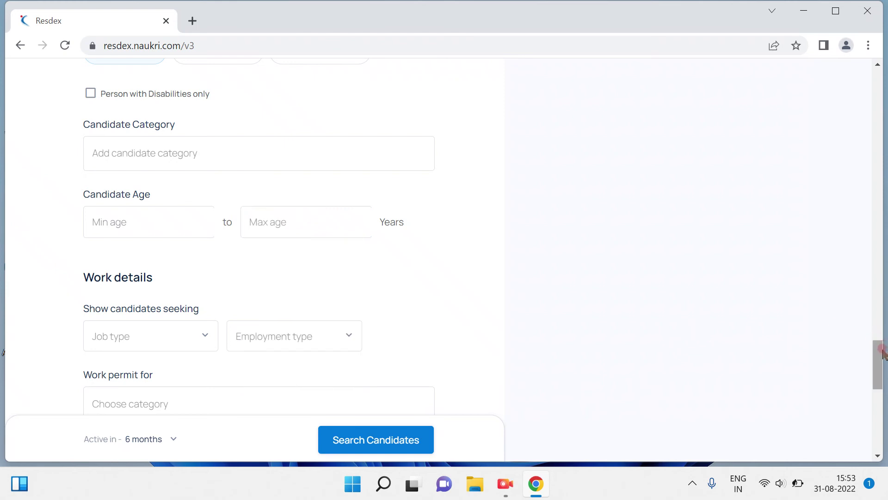
Examine the job type and employment type choices in the work details, leaving both unselected
{"action": "left_click_drag", "start_coordinate": [881, 351], "coordinate": [882, 370]}
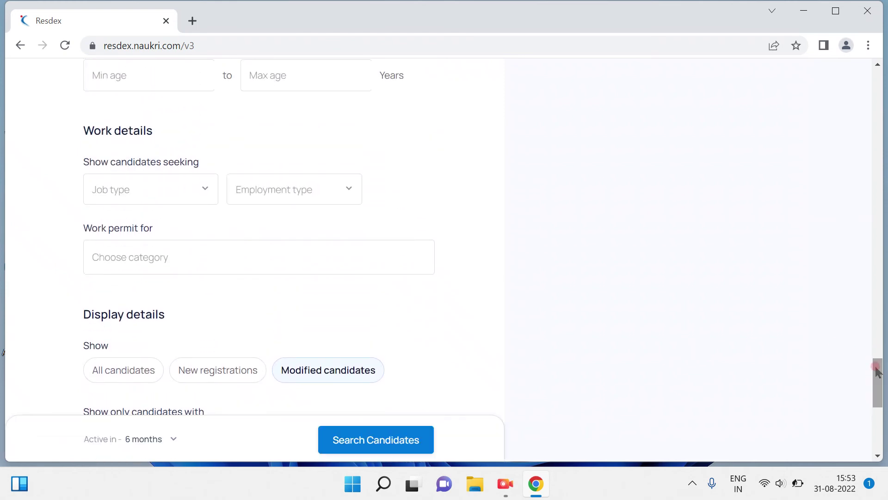
{"action": "left_click", "coordinate": [143, 198]}
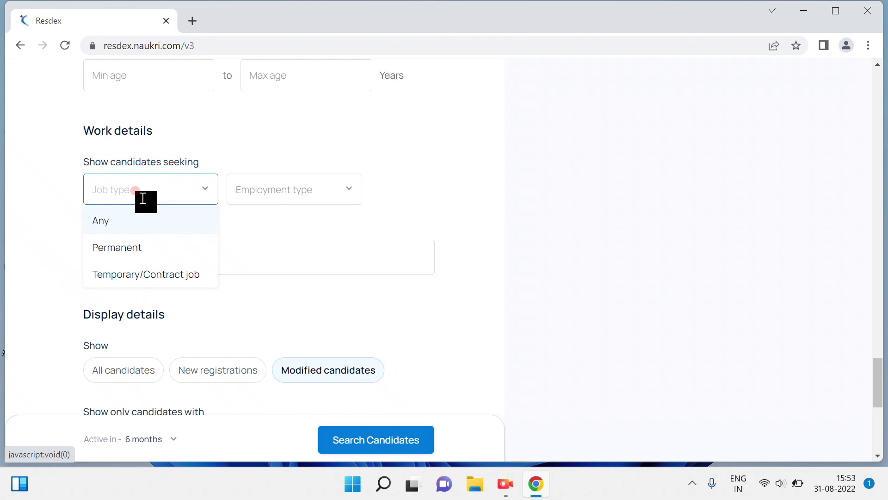
{"action": "left_click", "coordinate": [277, 191]}
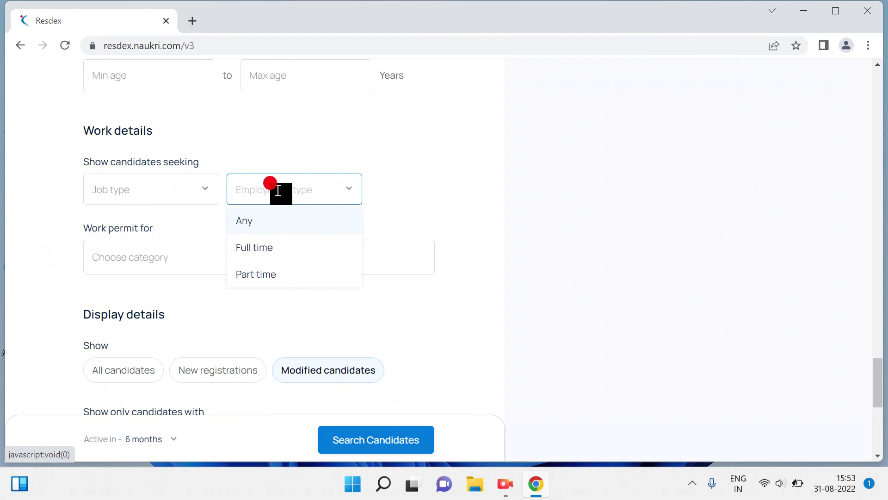
{"action": "left_click", "coordinate": [192, 183]}
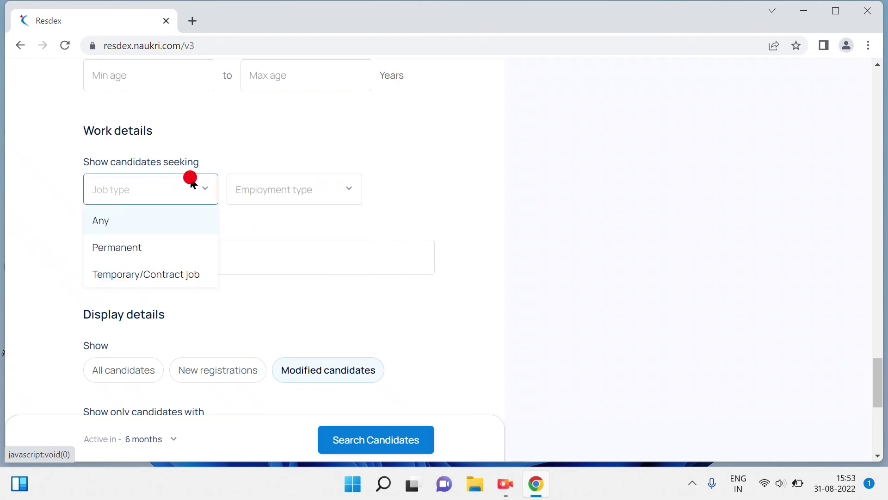
{"action": "left_click", "coordinate": [249, 187]}
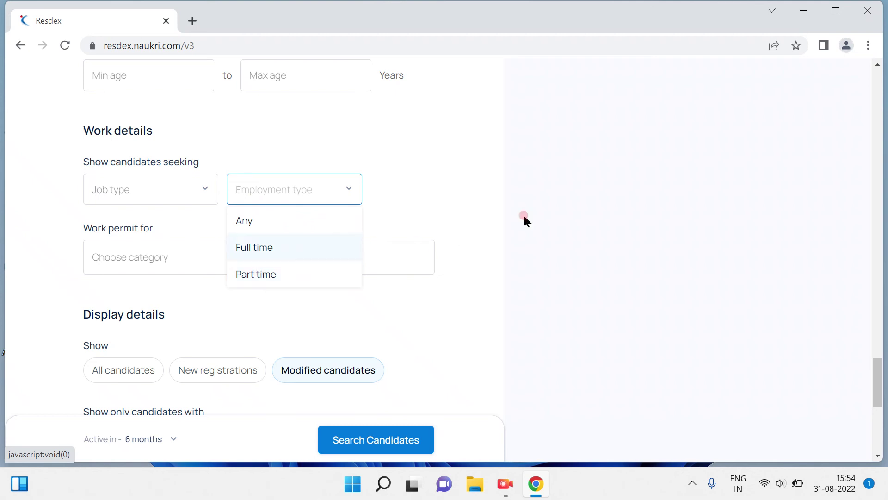
{"action": "left_click", "coordinate": [635, 189]}
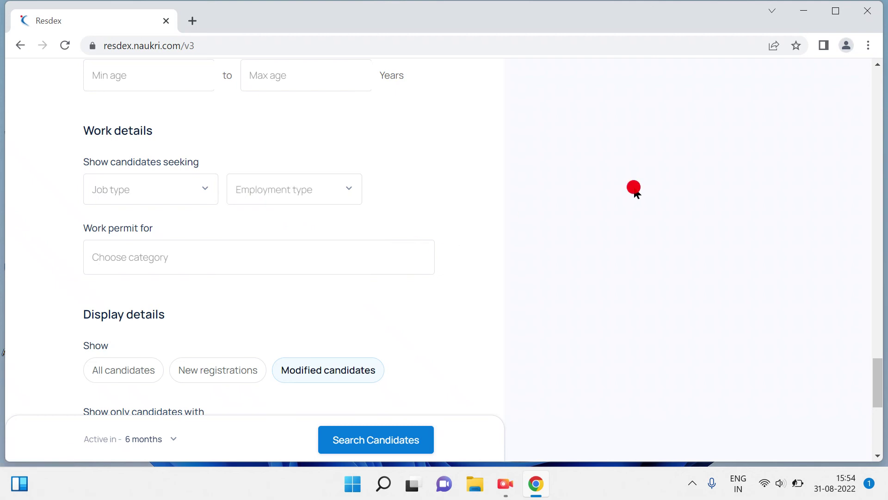
Examine the list of countries in the Work permit for filter, leaving it empty
{"action": "left_click", "coordinate": [111, 244]}
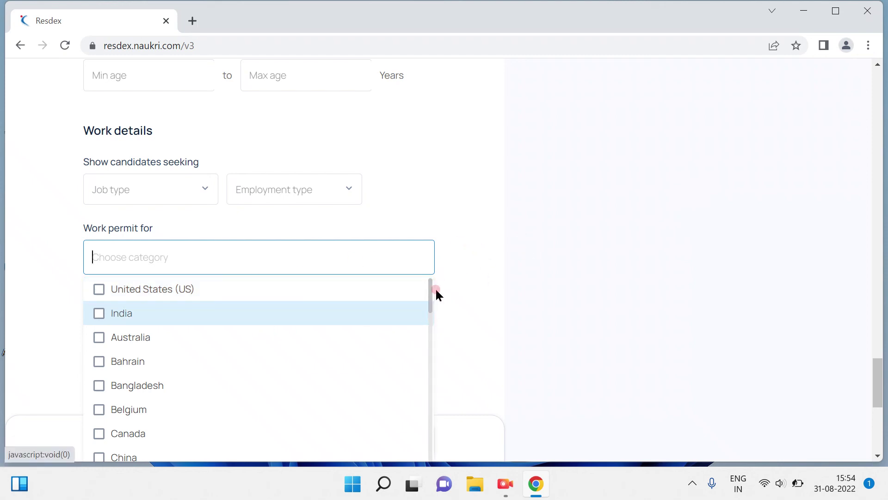
{"action": "left_click_drag", "start_coordinate": [431, 291], "coordinate": [604, 310]}
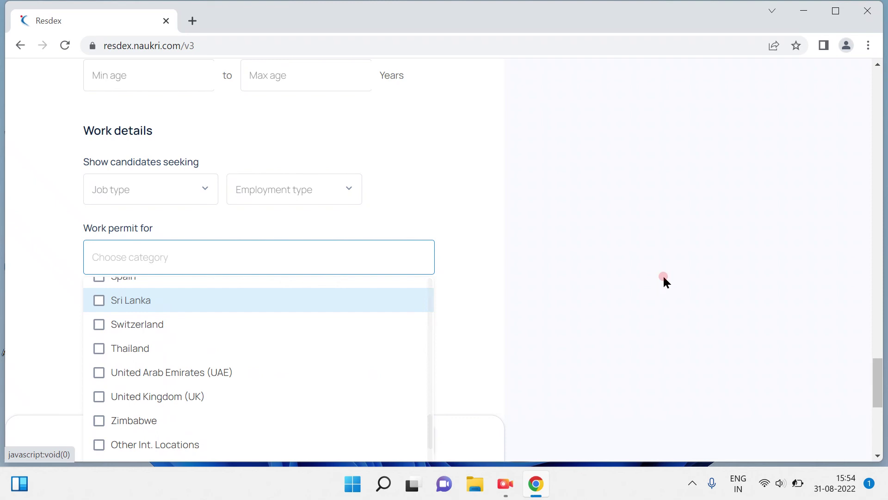
{"action": "left_click", "coordinate": [700, 257]}
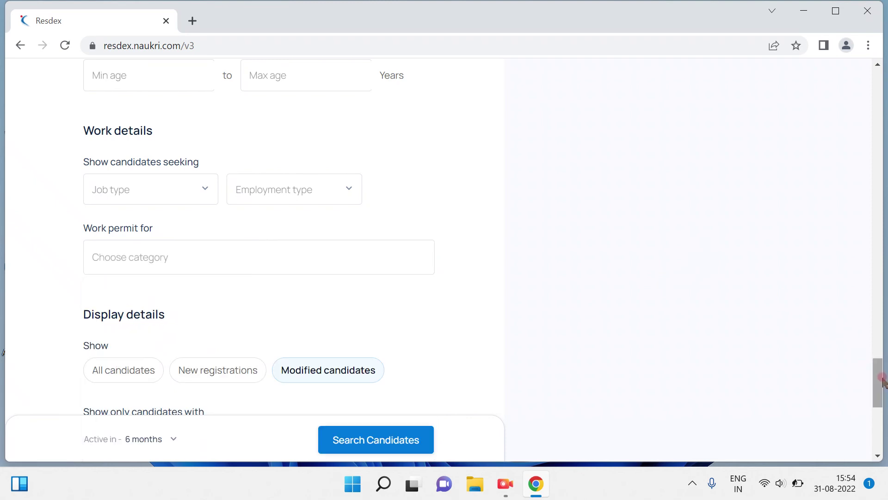
With Modified candidates shown, try the verified mobile number, verified email ID and attached resume requirements, and clear all three
{"action": "mouse_move", "coordinate": [881, 379]}
{"action": "left_mouse_down"}
{"action": "mouse_move", "coordinate": [883, 406]}
{"action": "mouse_move", "coordinate": [883, 395]}
{"action": "left_mouse_up"}
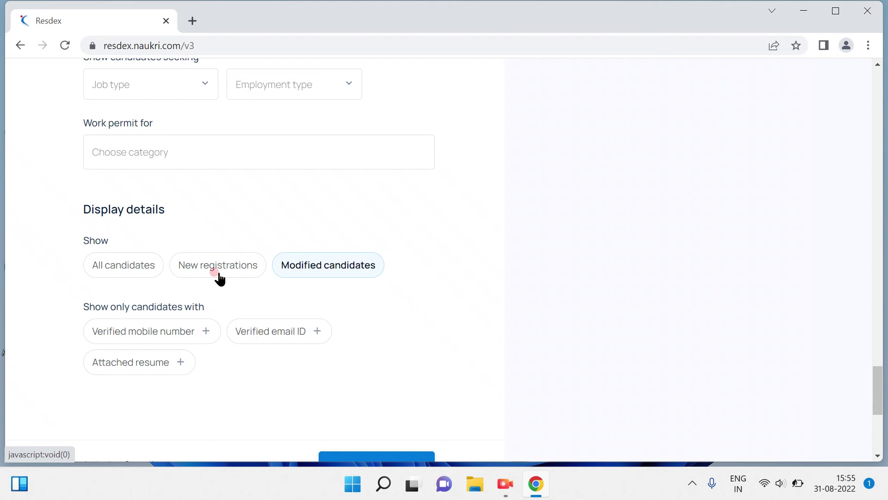
{"action": "left_click", "coordinate": [348, 260]}
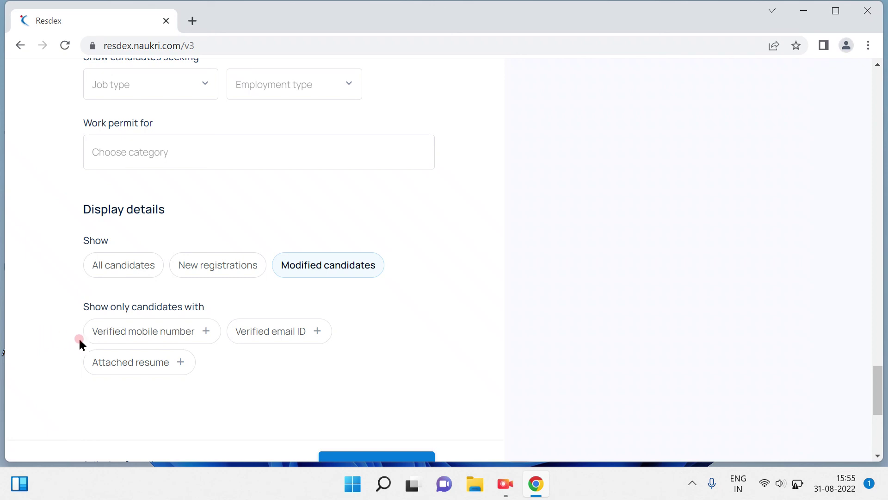
{"action": "left_click", "coordinate": [144, 332]}
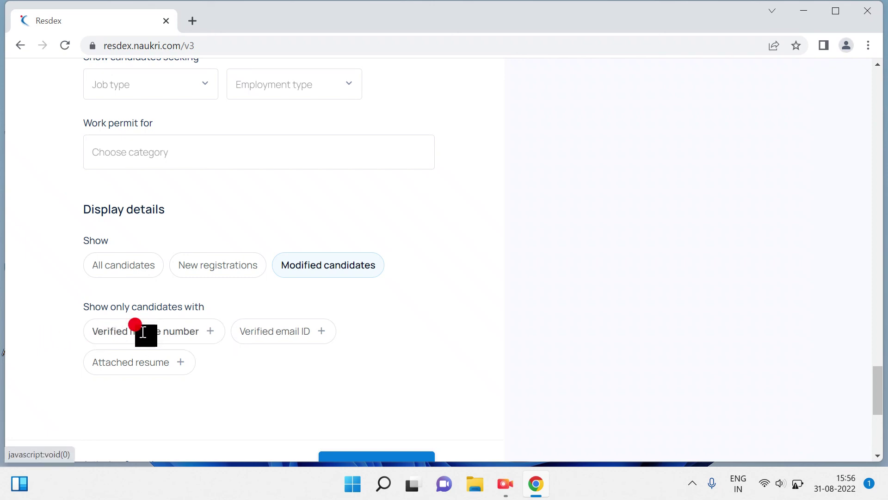
{"action": "left_click", "coordinate": [143, 332]}
{"action": "left_click", "coordinate": [271, 333]}
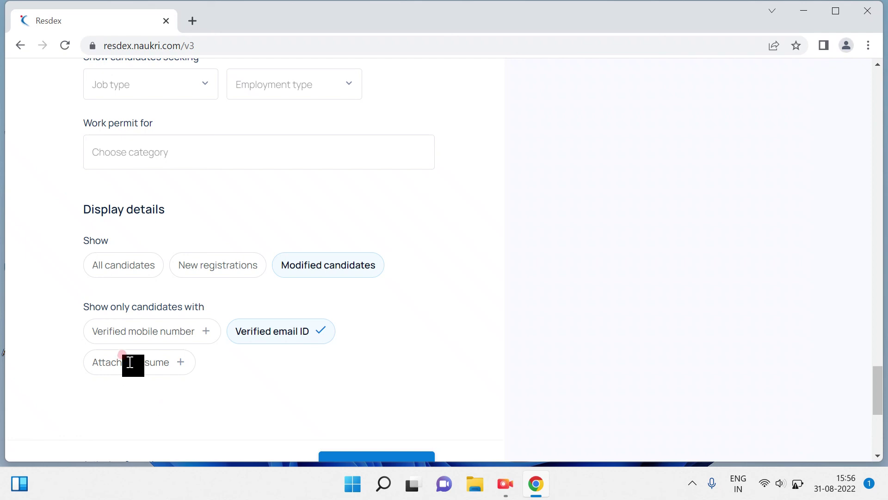
{"action": "left_click", "coordinate": [95, 367]}
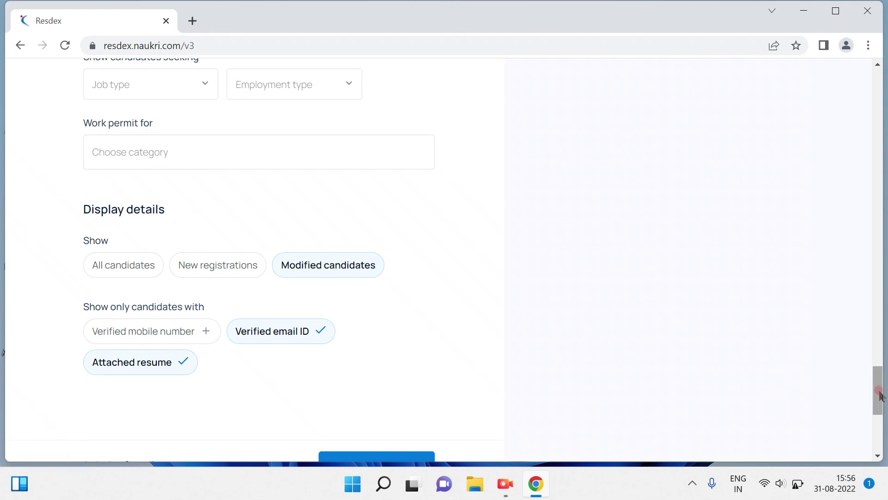
{"action": "left_click_drag", "start_coordinate": [879, 393], "coordinate": [878, 396]}
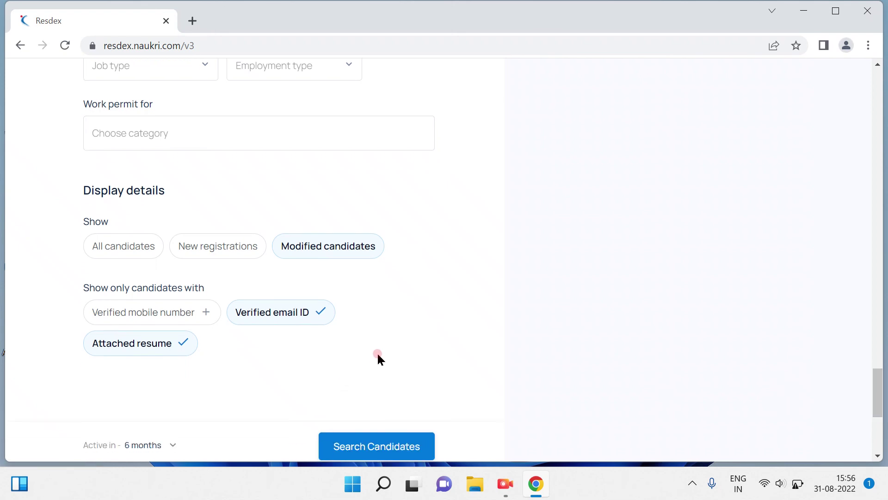
{"action": "left_click", "coordinate": [285, 309]}
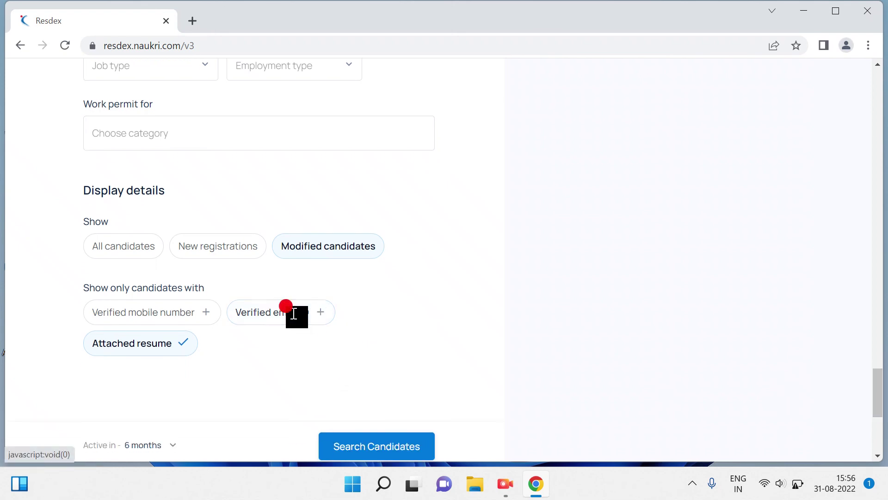
{"action": "left_click", "coordinate": [145, 340]}
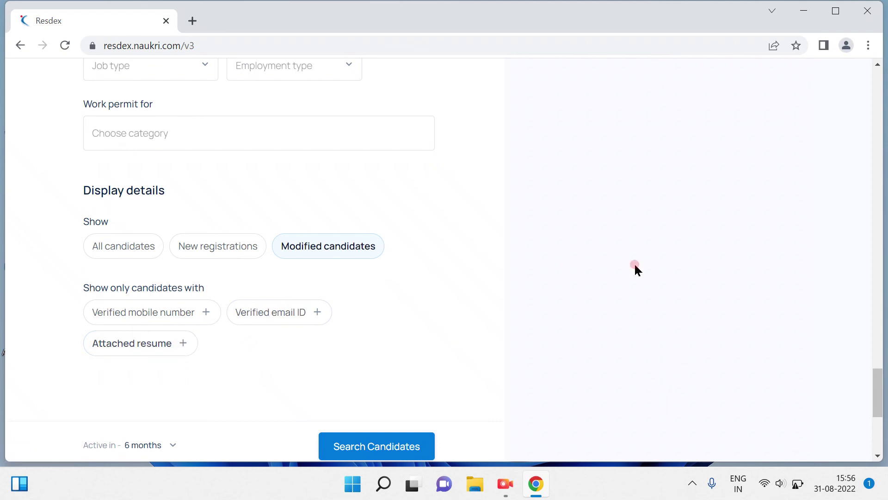
Run the candidate search and examine the full list of criteria applied to the results
{"action": "left_click", "coordinate": [374, 441]}
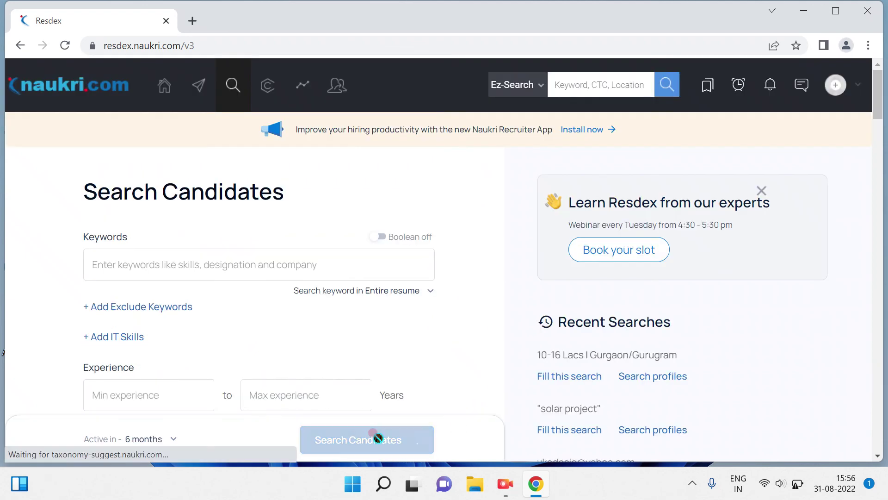
{"action": "mouse_move", "coordinate": [208, 180]}
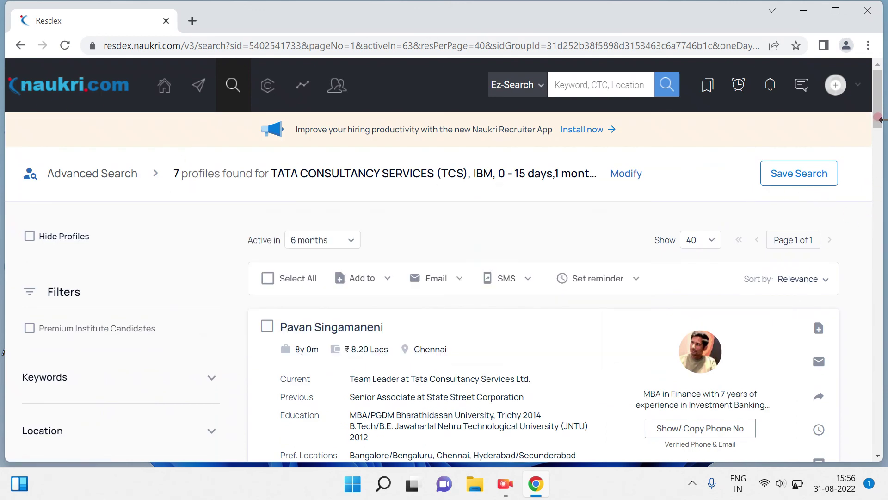
{"action": "left_click_drag", "start_coordinate": [880, 145], "coordinate": [876, 167]}
{"action": "left_click", "coordinate": [13, 45]}
{"action": "mouse_move", "coordinate": [876, 105]}
{"action": "left_mouse_down"}
{"action": "mouse_move", "coordinate": [880, 134]}
{"action": "mouse_move", "coordinate": [883, 97]}
{"action": "left_mouse_up"}
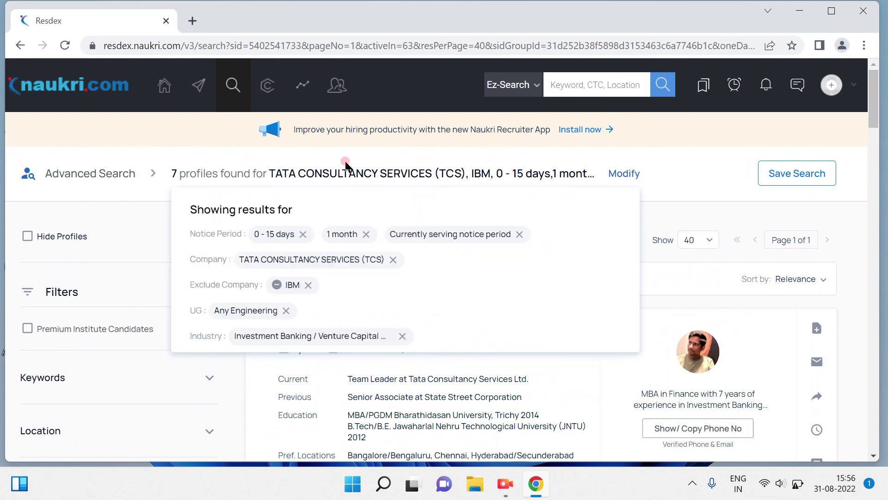
{"action": "mouse_move", "coordinate": [343, 160]}
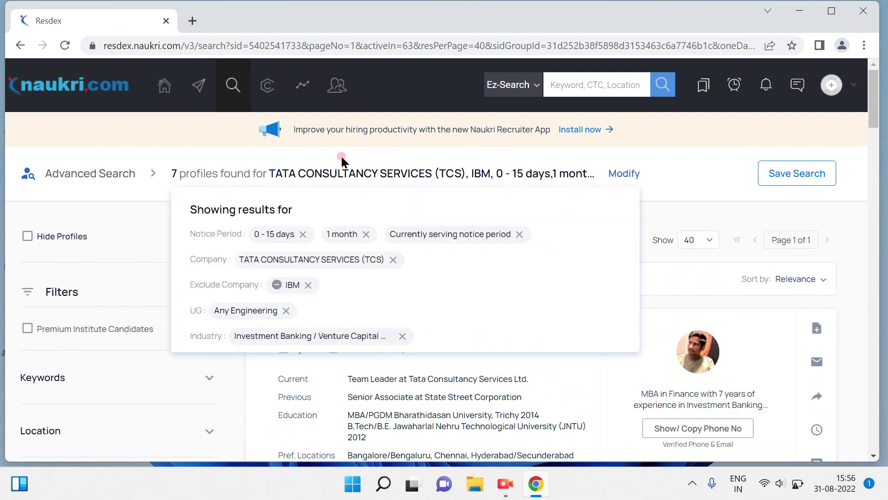
Return to the candidate search form and set its Active in period to 30 days
{"action": "left_click", "coordinate": [17, 49]}
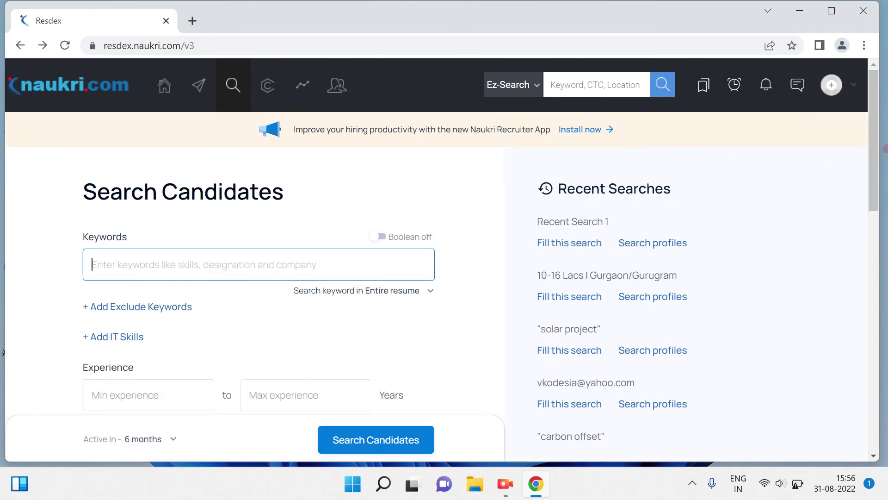
{"action": "scroll", "coordinate": [876, 152], "scroll_direction": "down", "scroll_amount": 10}
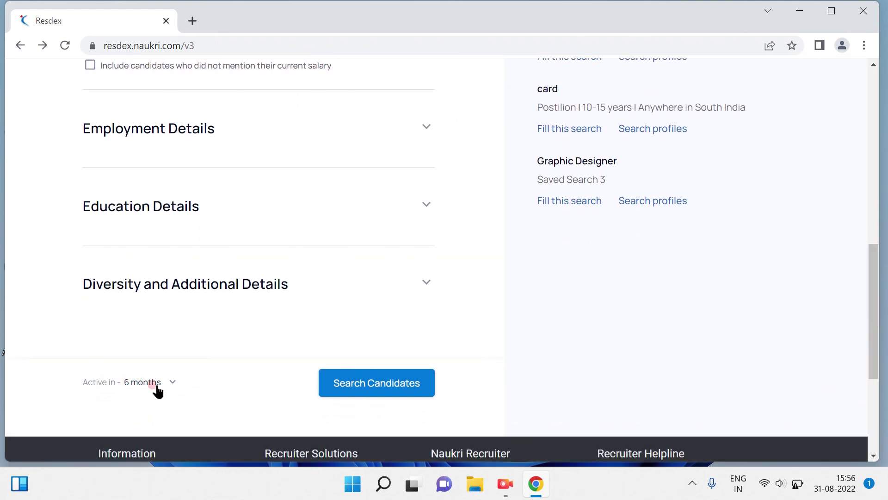
{"action": "left_click", "coordinate": [164, 384]}
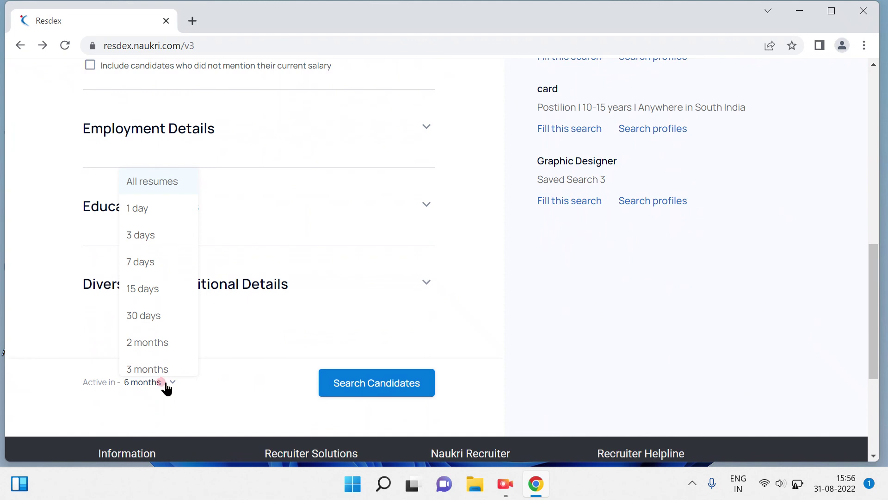
{"action": "left_click", "coordinate": [152, 261]}
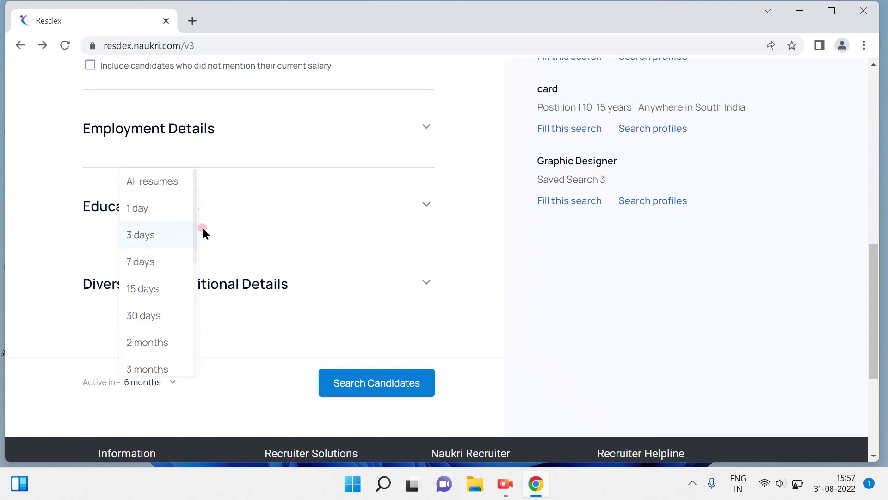
{"action": "left_click_drag", "start_coordinate": [196, 239], "coordinate": [238, 29]}
{"action": "left_click", "coordinate": [236, 17]}
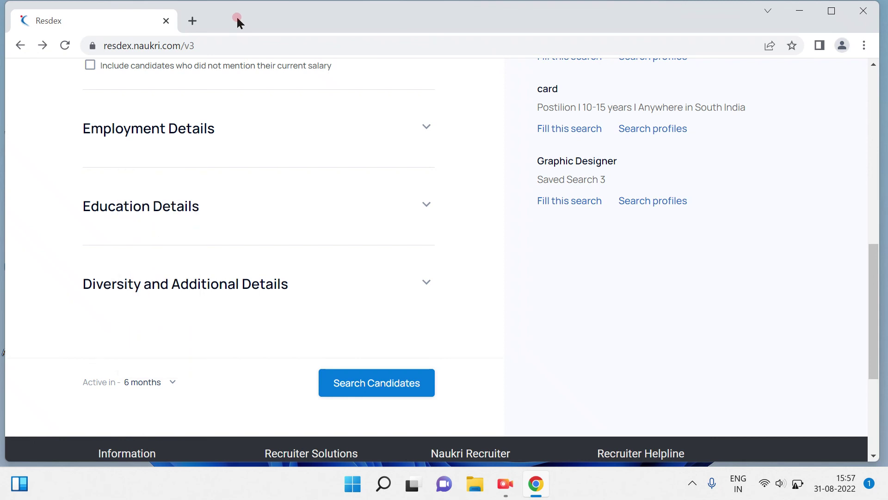
{"action": "left_click", "coordinate": [134, 382]}
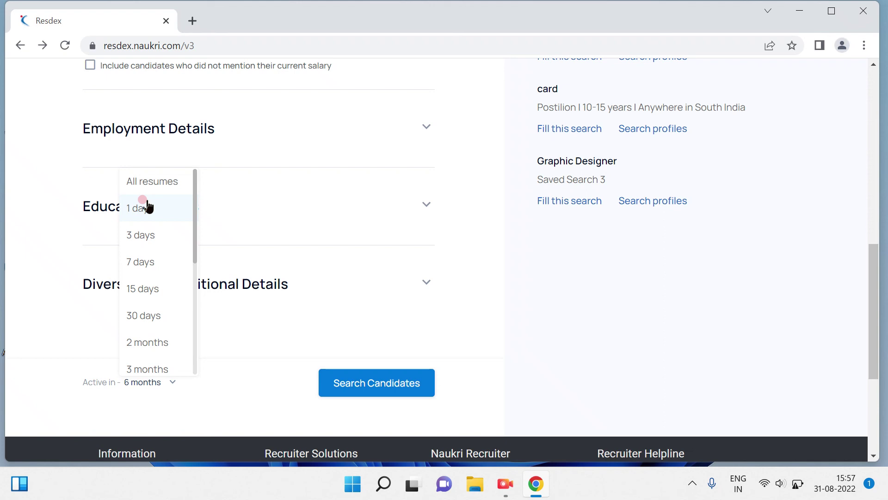
{"action": "left_click", "coordinate": [146, 320]}
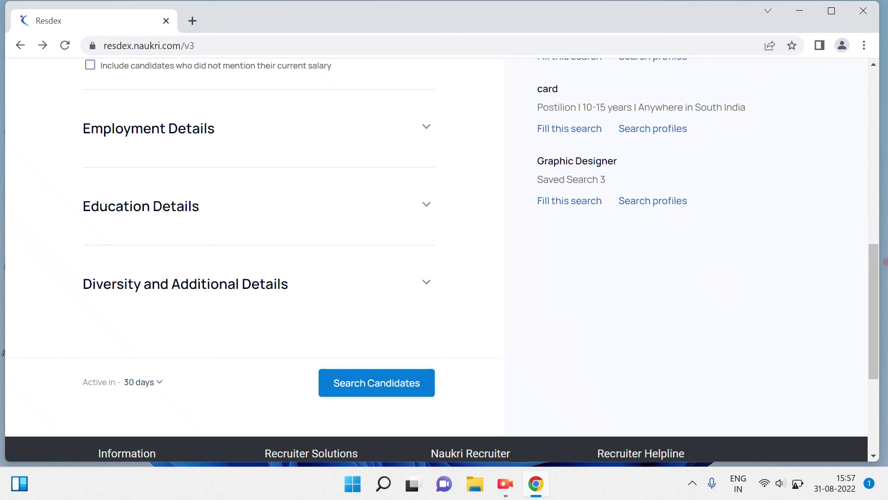
{"action": "left_click_drag", "start_coordinate": [870, 296], "coordinate": [856, 117]}
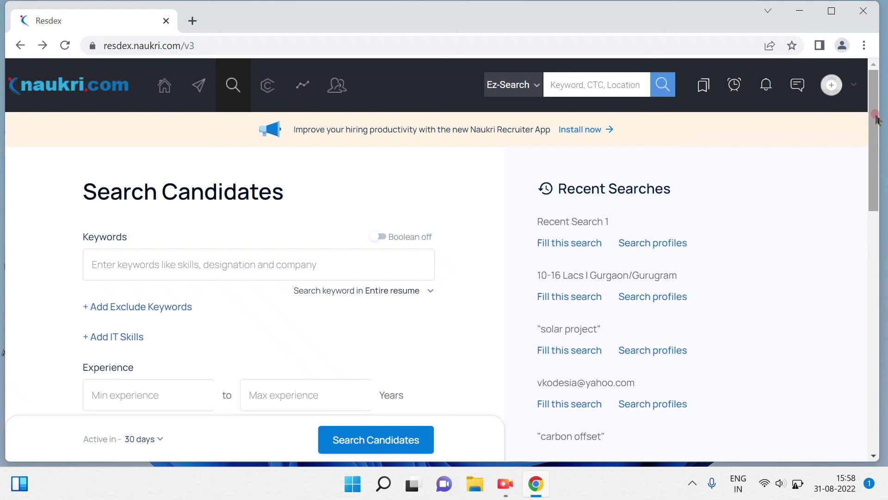
{"action": "mouse_move", "coordinate": [874, 105]}
{"action": "left_mouse_down"}
{"action": "mouse_move", "coordinate": [857, 148]}
{"action": "mouse_move", "coordinate": [859, 246]}
{"action": "mouse_move", "coordinate": [822, 348]}
{"action": "mouse_move", "coordinate": [884, 94]}
{"action": "left_mouse_up"}
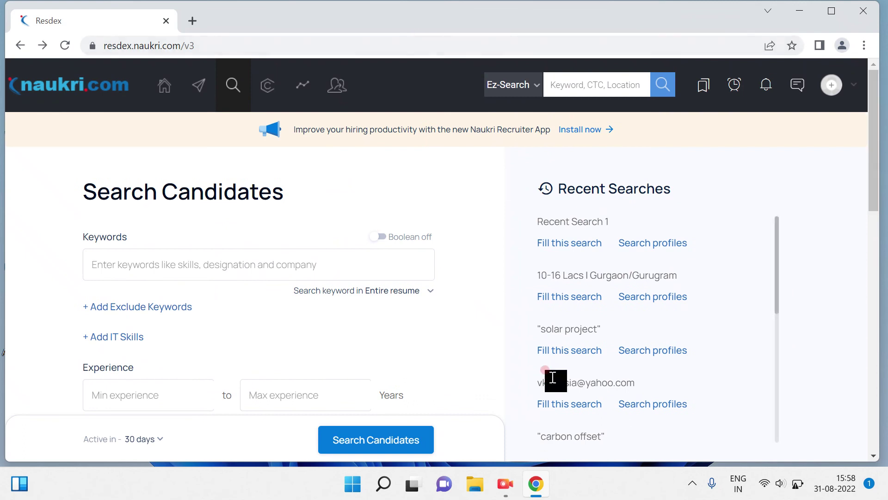
{"action": "left_click", "coordinate": [505, 484]}
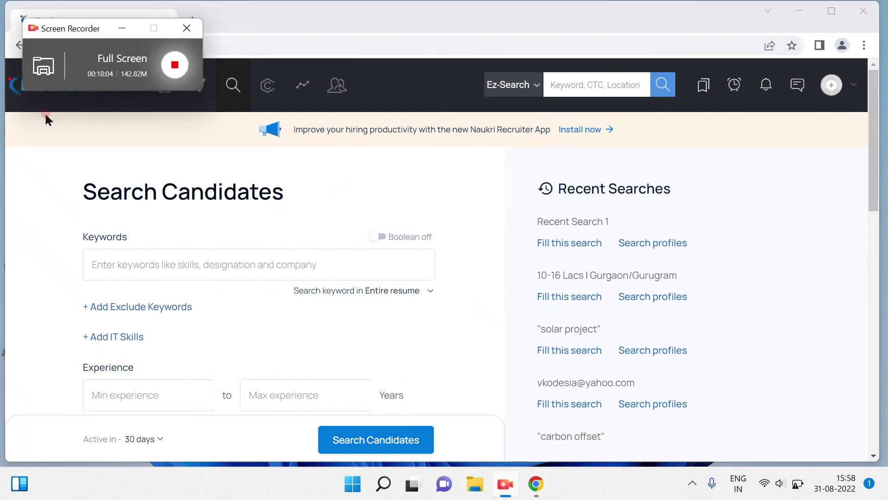